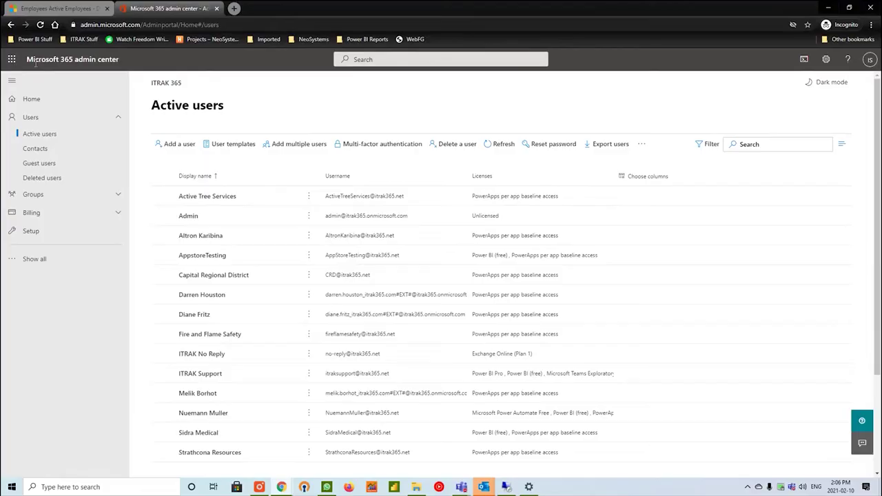
# In a fresh private window, go to admin.microsoft.com and open the Active users list.
pyautogui.moveTo(145, 24); pyautogui.dragTo(310, 41)
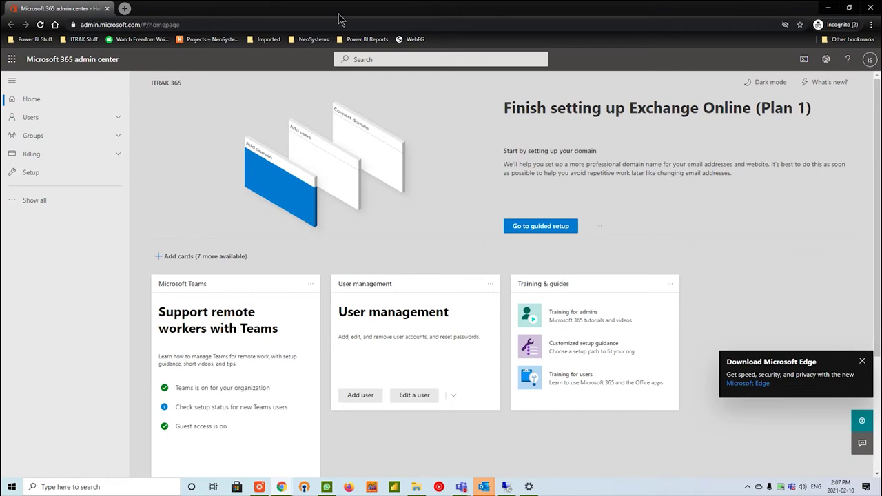
pyautogui.click(92, 121)
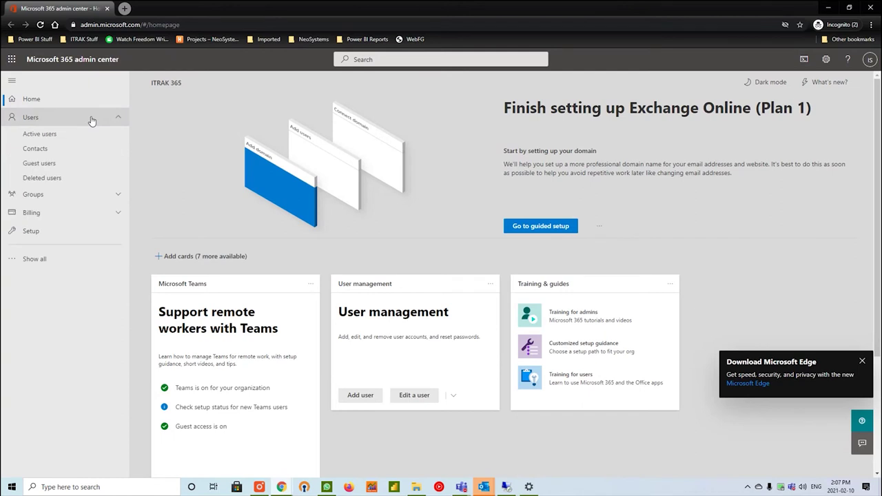
pyautogui.click(43, 136)
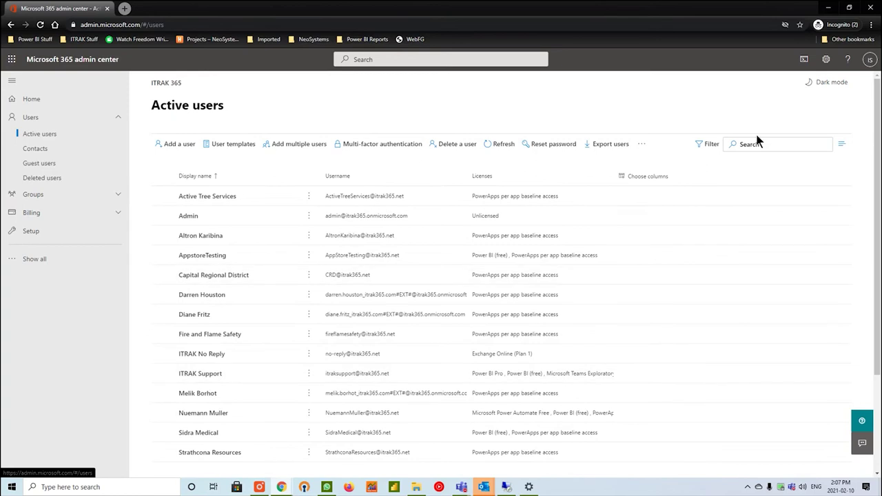
# Start a new user and enter the person's first name, last name and username.
pyautogui.click(186, 152)
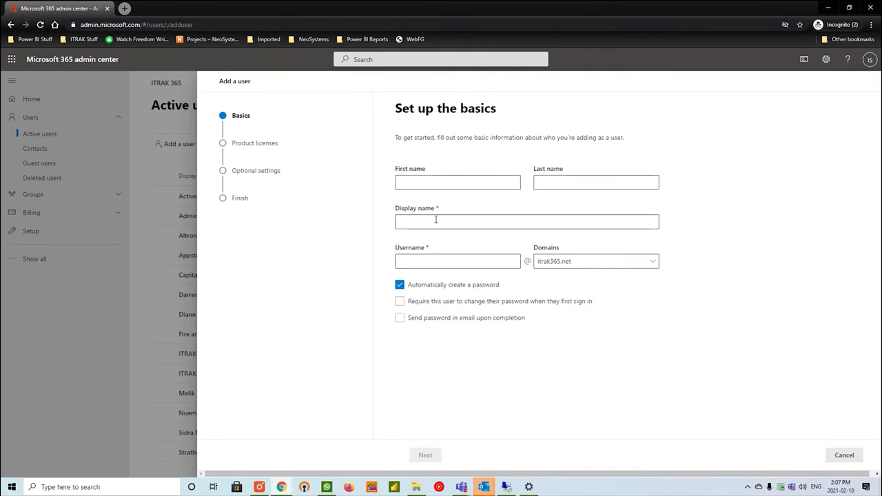
pyautogui.click(436, 187)
pyautogui.press('Tab')
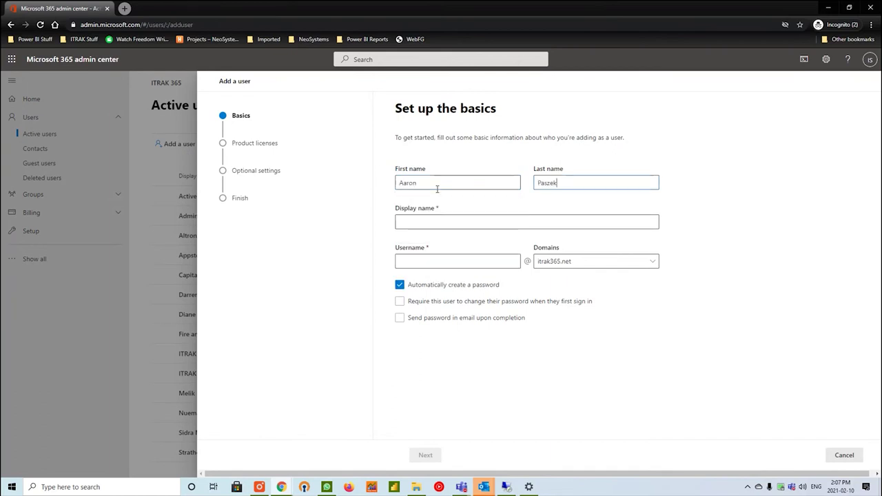
pyautogui.press('Tab')
pyautogui.click(414, 260)
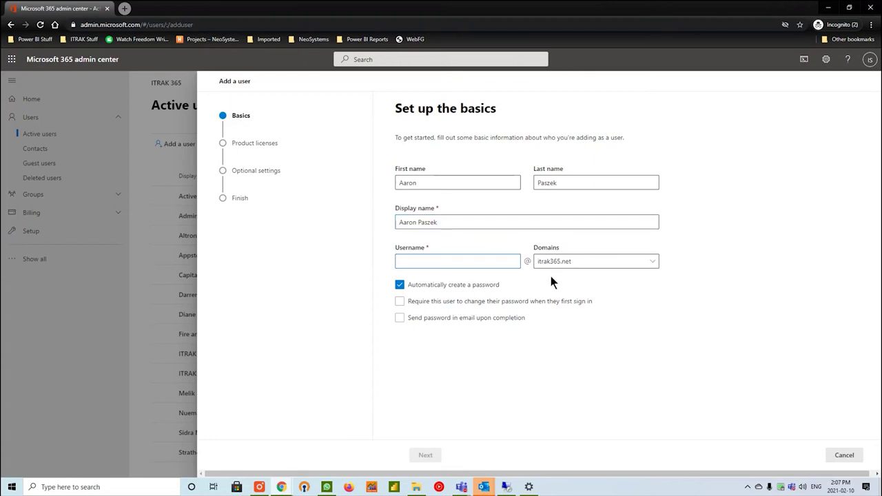
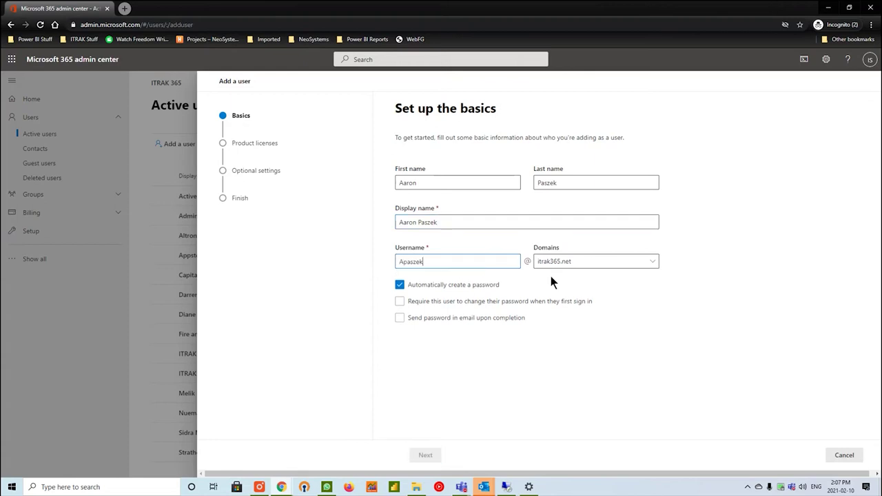
pyautogui.press('Left')
pyautogui.press('Left')
pyautogui.press('Left')
pyautogui.press('Left')
pyautogui.press('Left')
pyautogui.press('Left')
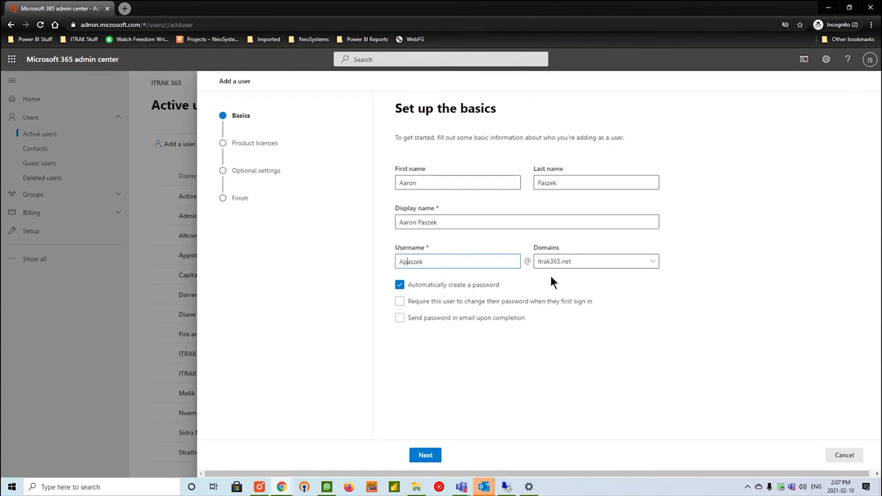
# Keep the automatically generated password option selected for the new user.
pyautogui.click(461, 293)
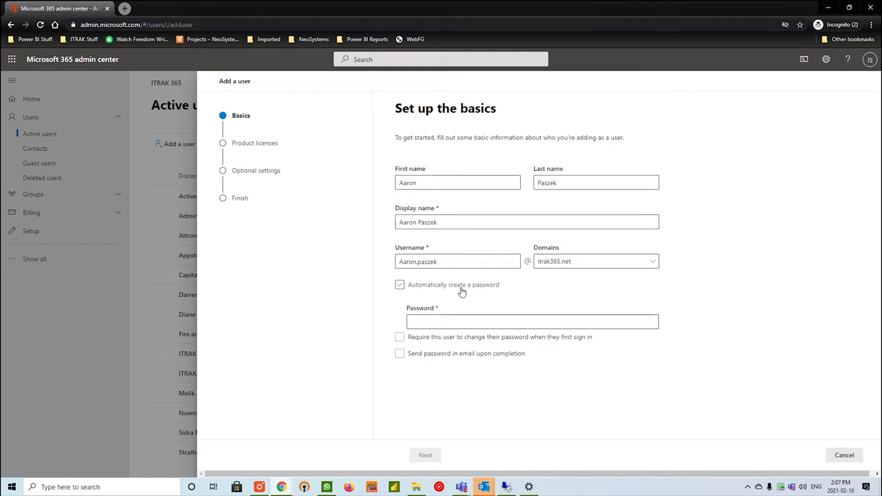
pyautogui.click(446, 319)
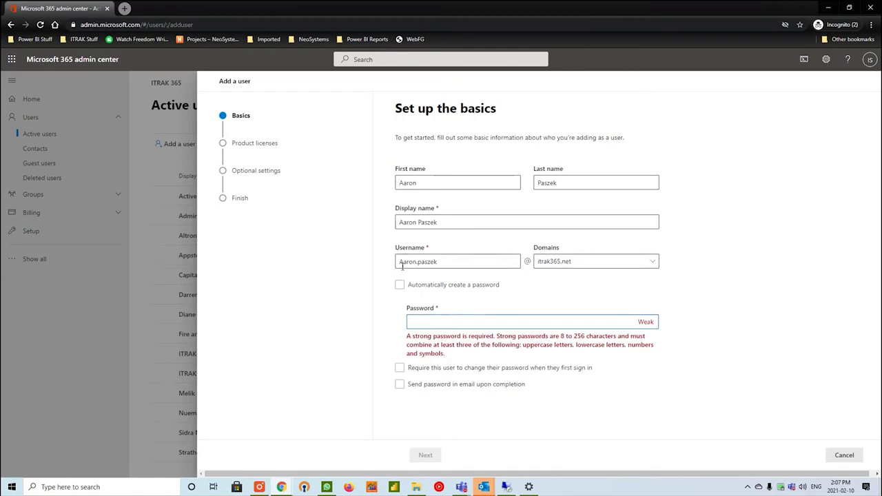
pyautogui.click(423, 285)
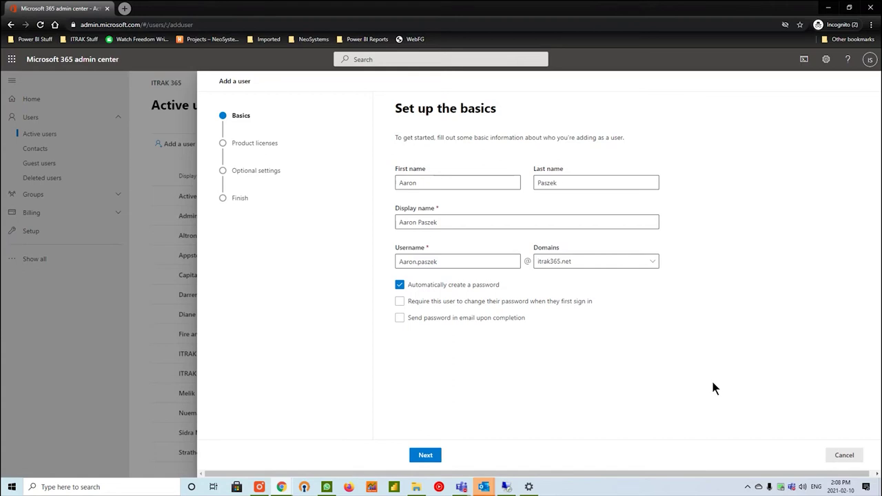
pyautogui.click(474, 280)
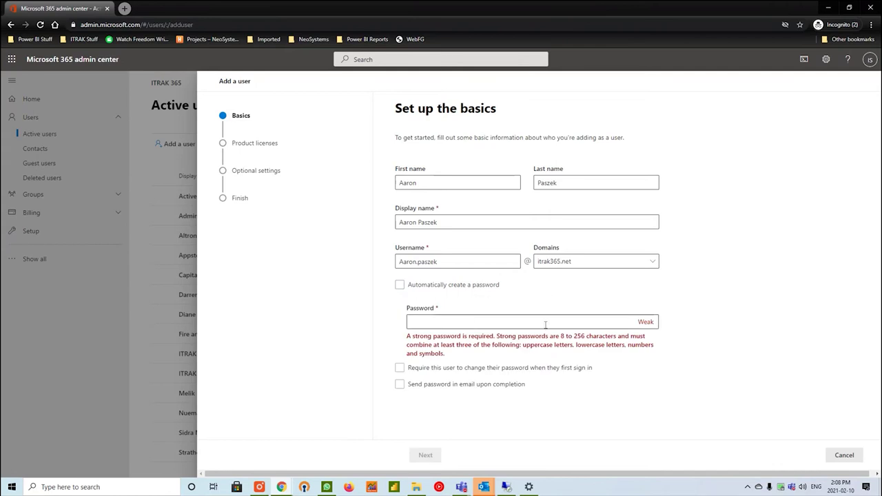
pyautogui.click(445, 285)
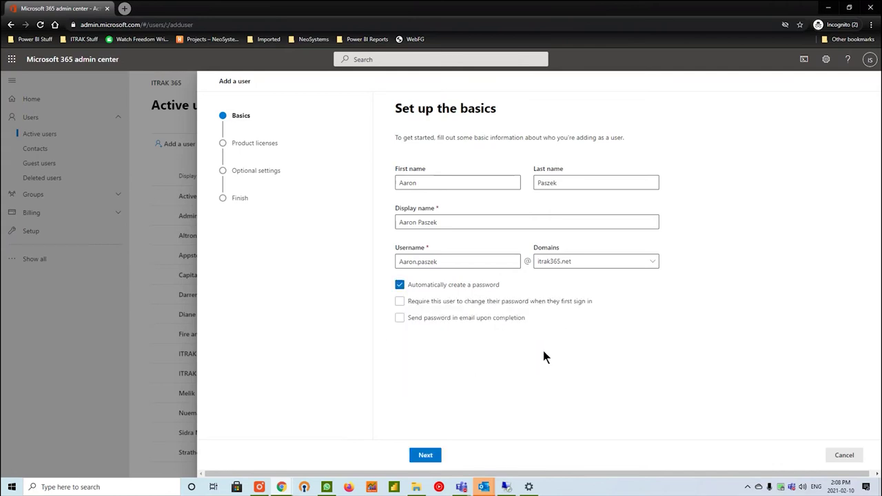
# Assign the PowerApps per app baseline access license instead of Power Automate Free.
pyautogui.click(423, 456)
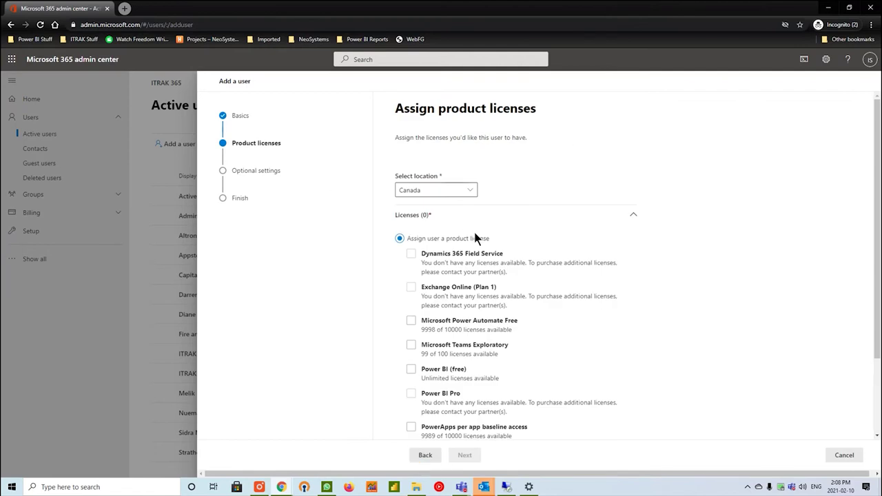
pyautogui.scroll(-1, 482, 239)
pyautogui.click(469, 274)
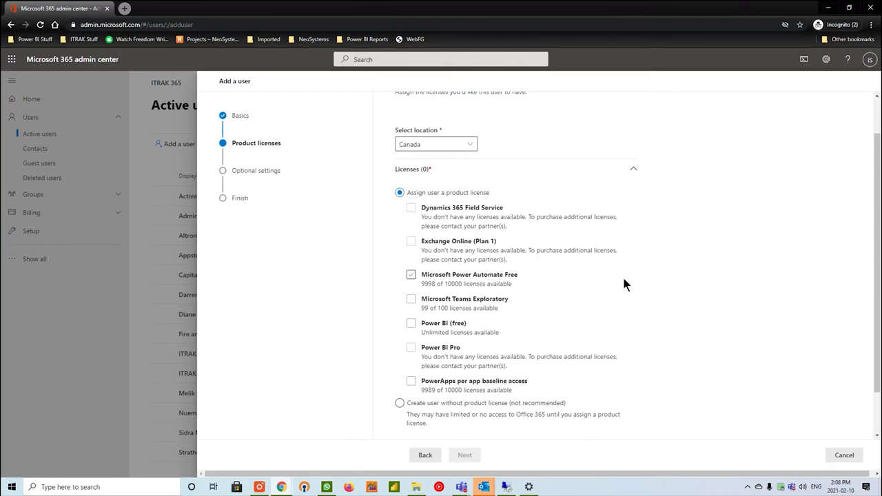
pyautogui.click(625, 284)
pyautogui.click(633, 381)
pyautogui.click(590, 371)
pyautogui.click(524, 380)
pyautogui.click(492, 384)
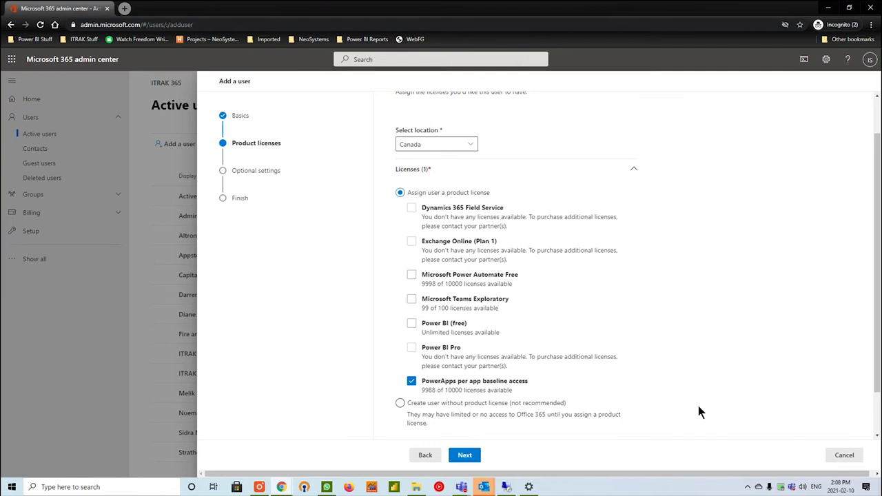
# Skip optional settings, review, and finish adding the user.
pyautogui.click(467, 456)
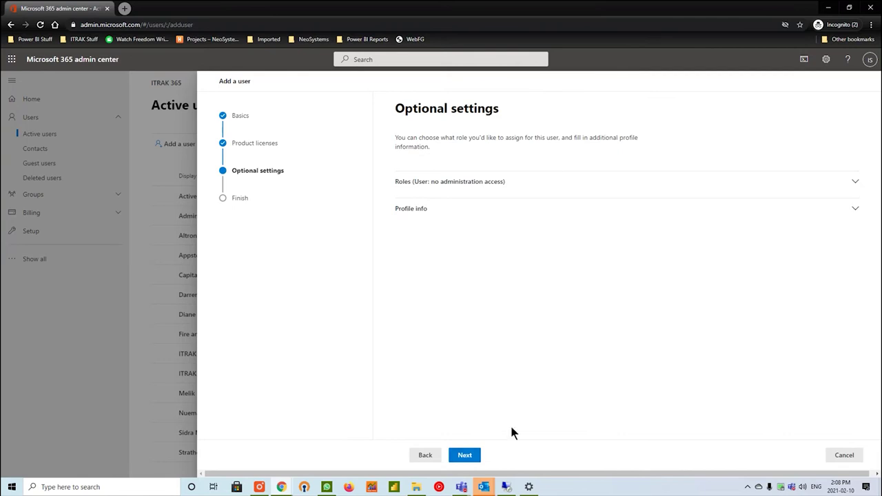
pyautogui.click(474, 458)
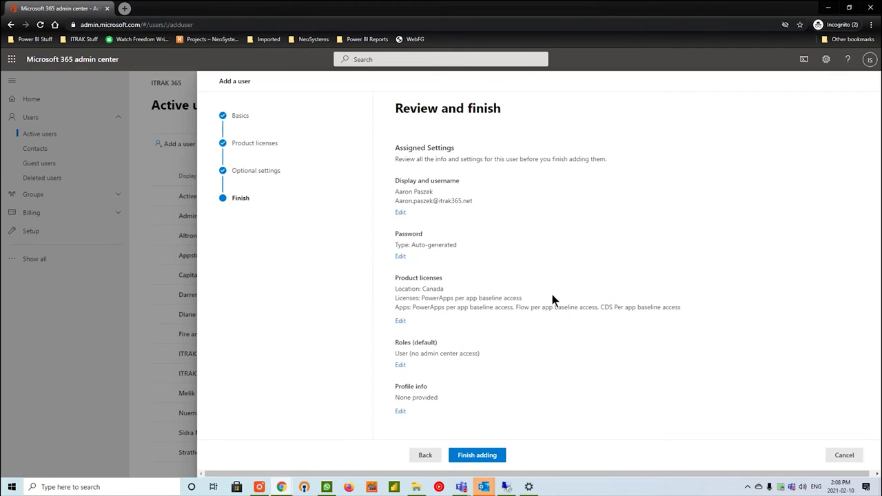
pyautogui.click(500, 457)
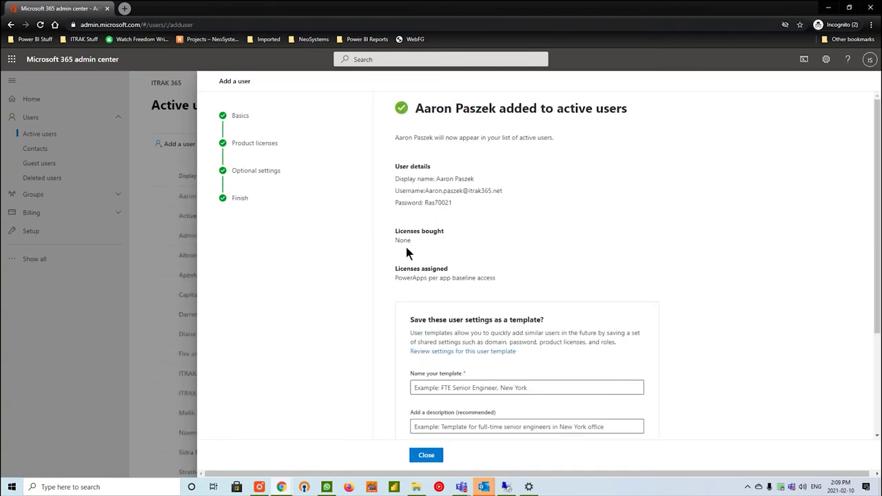
# Select the new user's sign-in details, launch Notepad, and close the confirmation panel.
pyautogui.moveTo(477, 199); pyautogui.dragTo(395, 180)
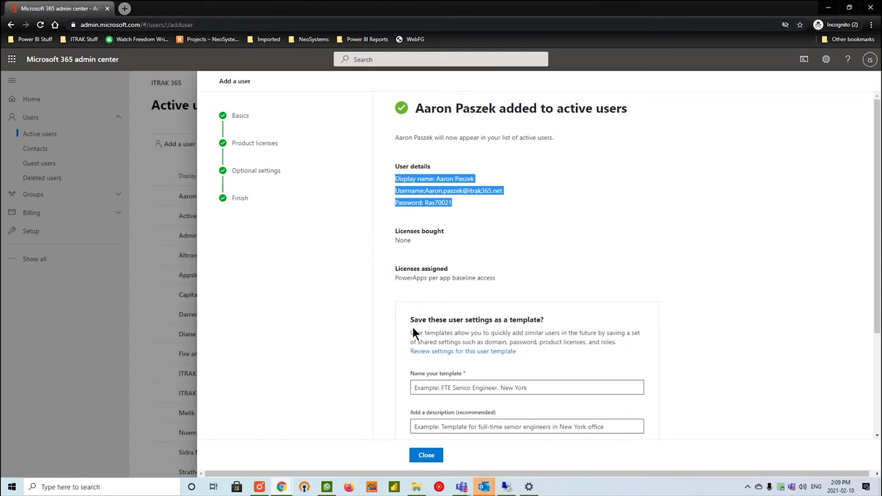
pyautogui.press('super')
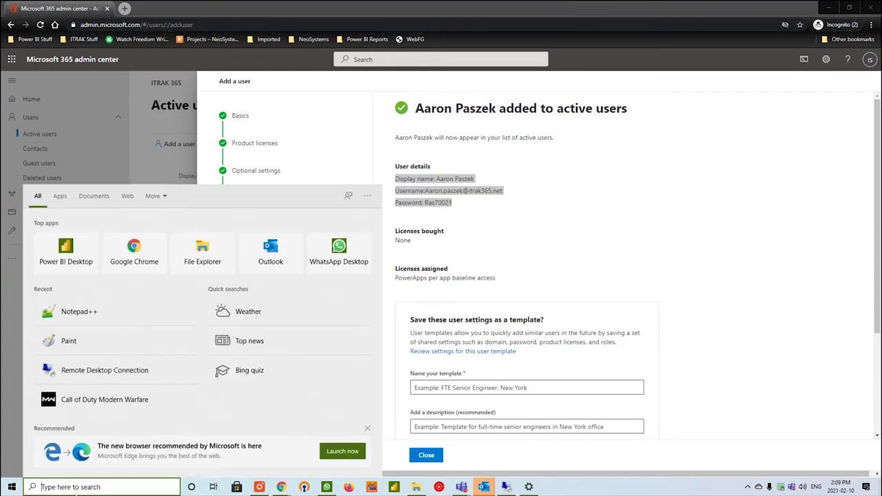
pyautogui.write('note')
pyautogui.press('Return')
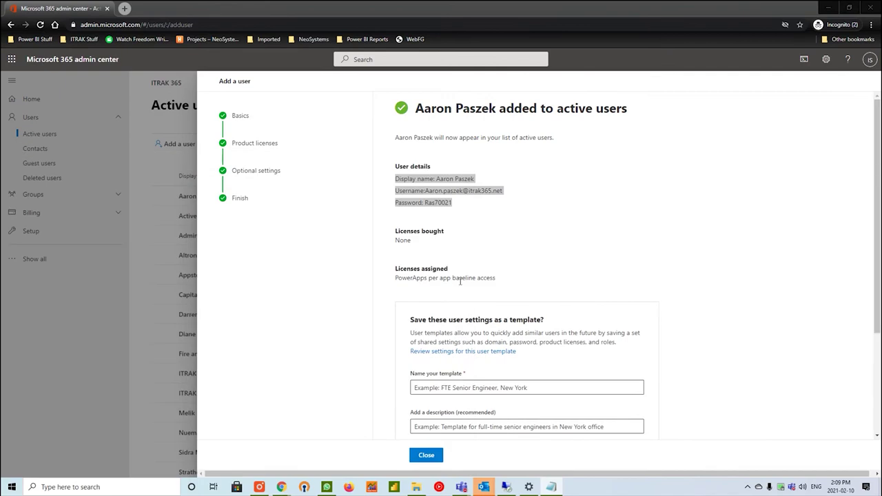
pyautogui.scroll(-2, 626, 310)
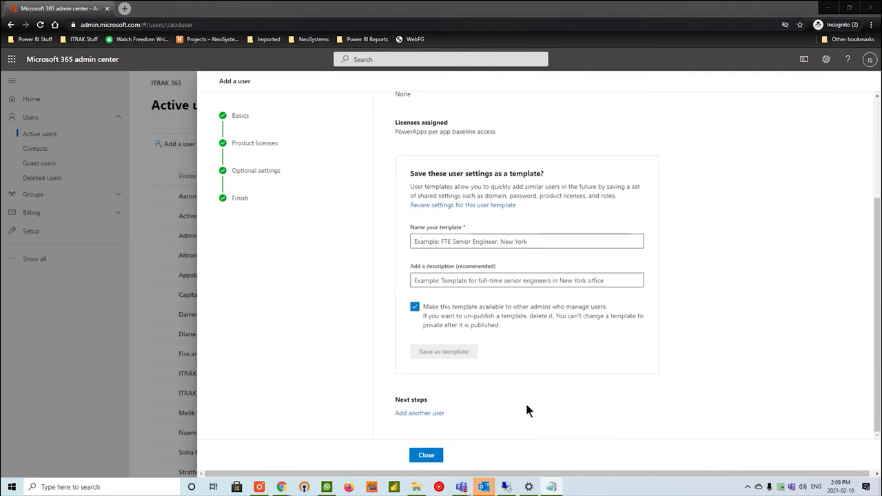
pyautogui.click(431, 461)
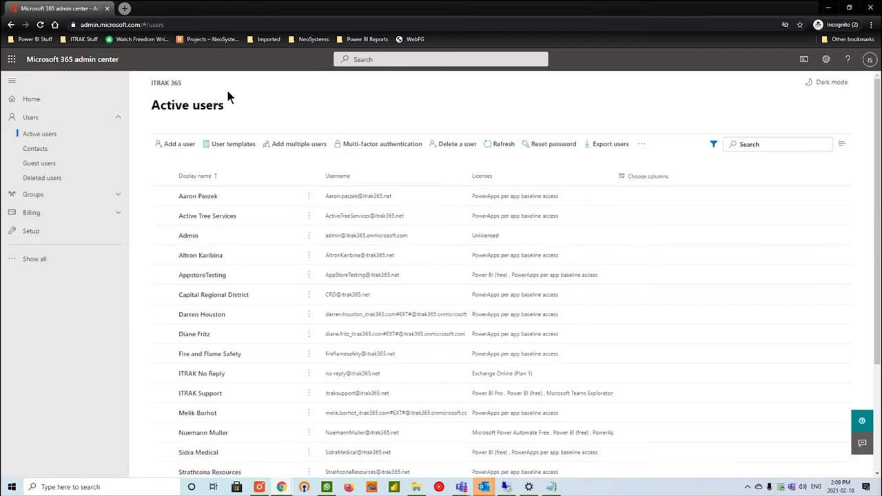
# Open the new user's account details and start managing their group memberships.
pyautogui.click(203, 198)
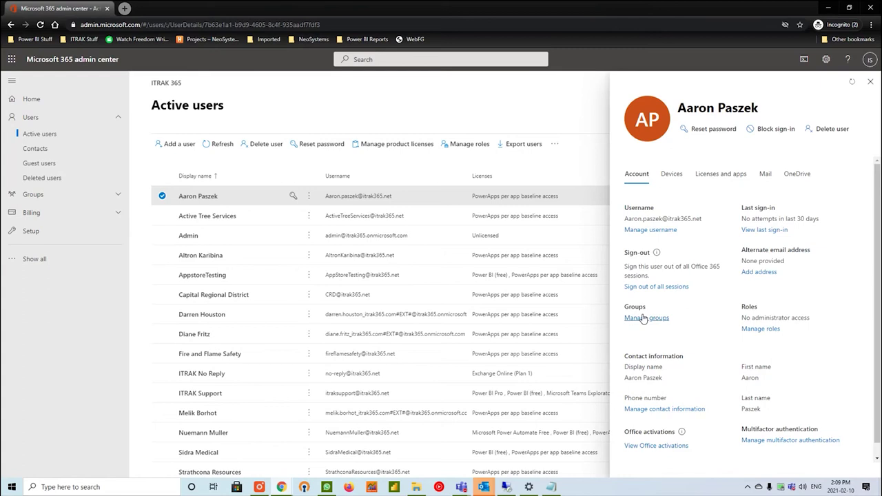
pyautogui.click(644, 318)
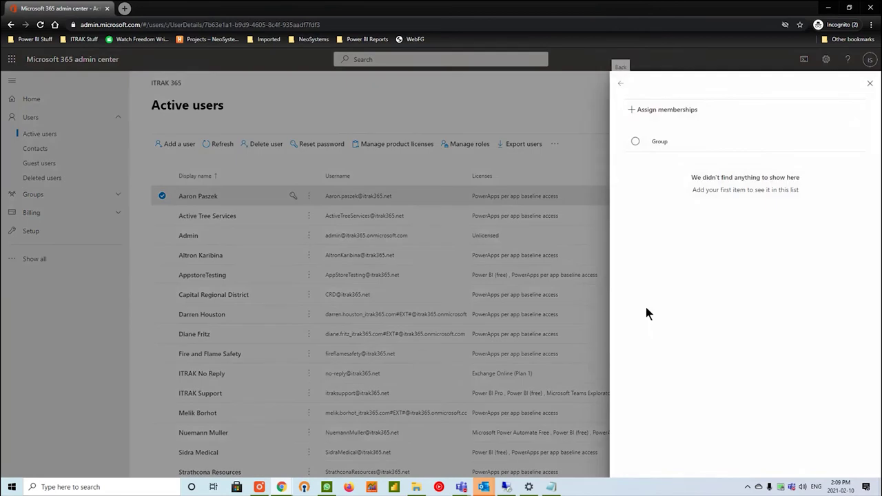
pyautogui.click(648, 116)
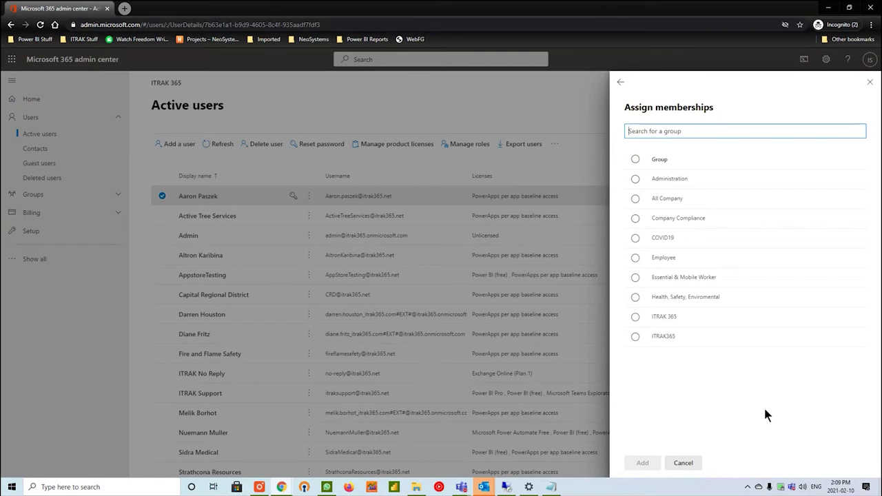
# Add the user to the COVID19, ITRAK 365 and ITRAK365 groups, then minimise the admin center.
pyautogui.click(667, 237)
pyautogui.click(675, 319)
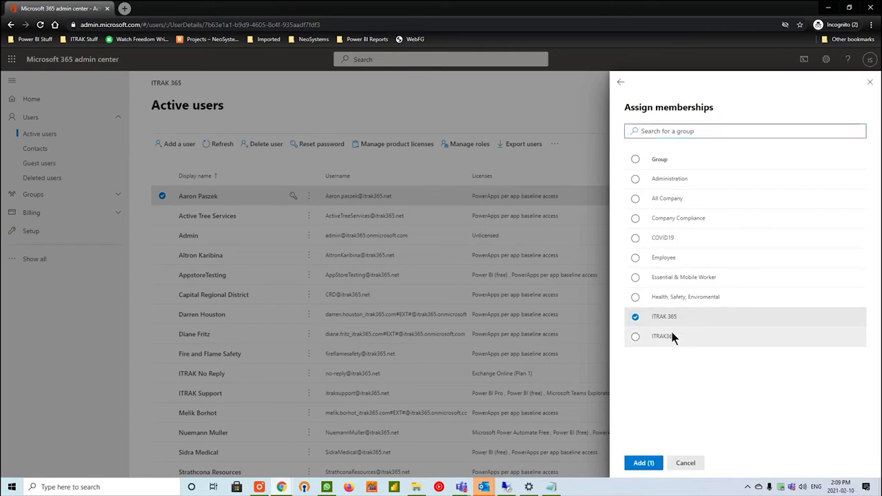
pyautogui.press('super')
pyautogui.click(636, 336)
pyautogui.click(636, 238)
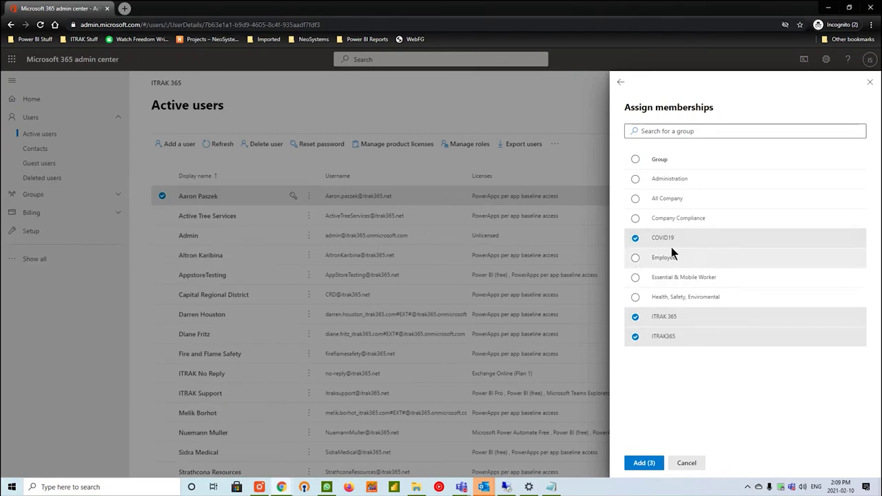
pyautogui.click(644, 463)
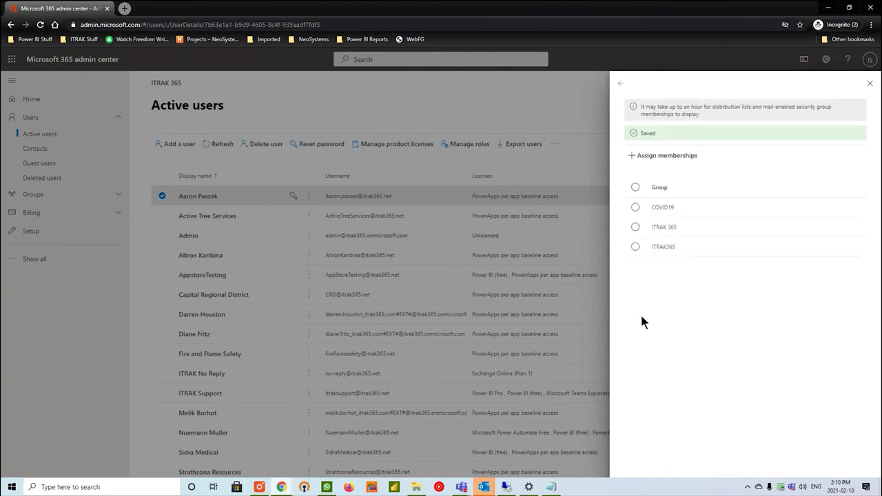
pyautogui.click(620, 83)
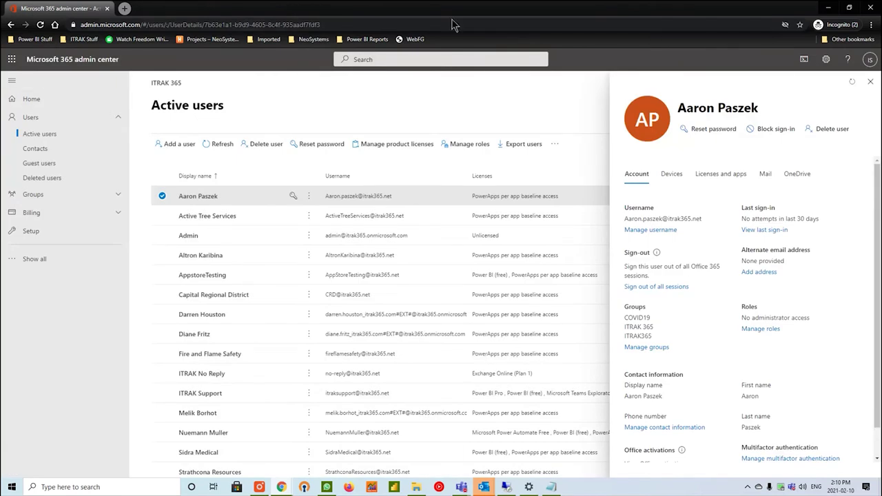
pyautogui.click(829, 14)
# On Dynamics 365 Active Employees, open Advanced Settings from the Settings gear.
pyautogui.click(220, 13)
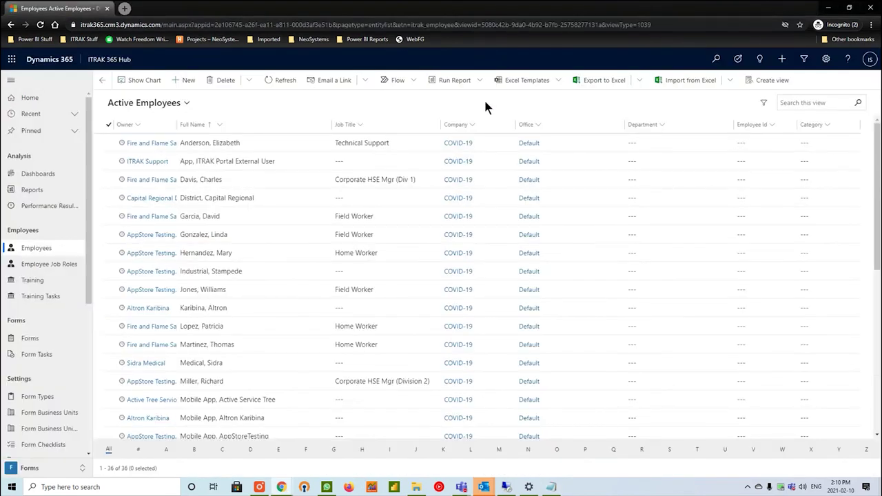
pyautogui.tripleClick(54, 62)
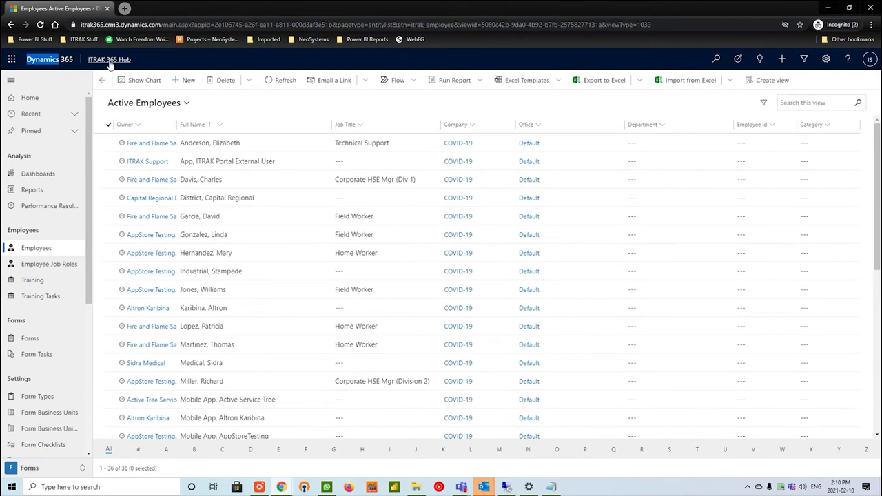
pyautogui.click(293, 61)
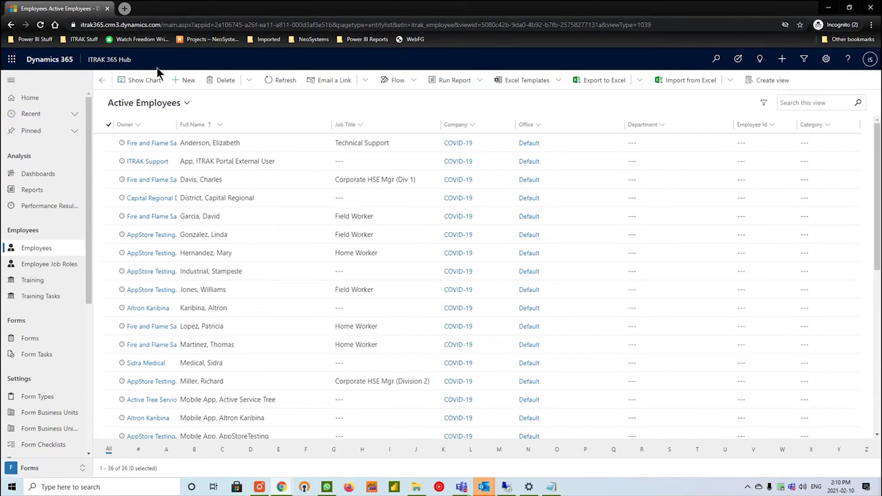
pyautogui.click(827, 61)
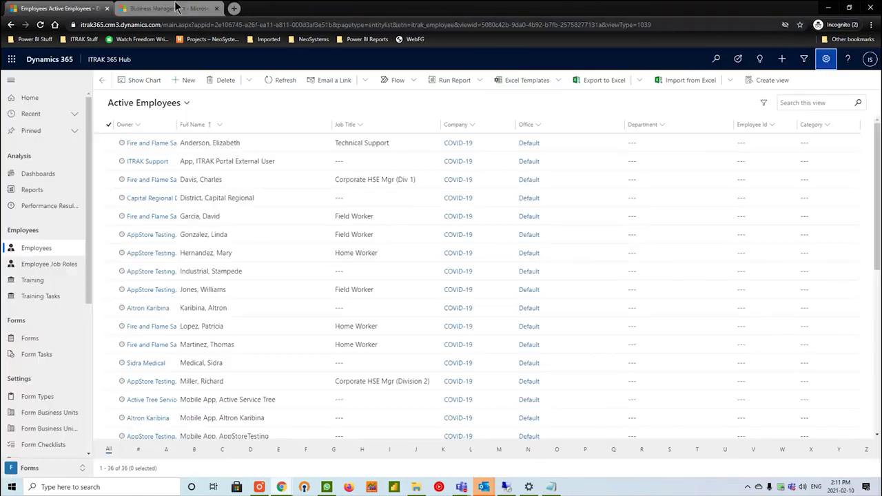
# Search Security Enabled Users for 'aaron' in the Business Management settings tab.
pyautogui.click(174, 8)
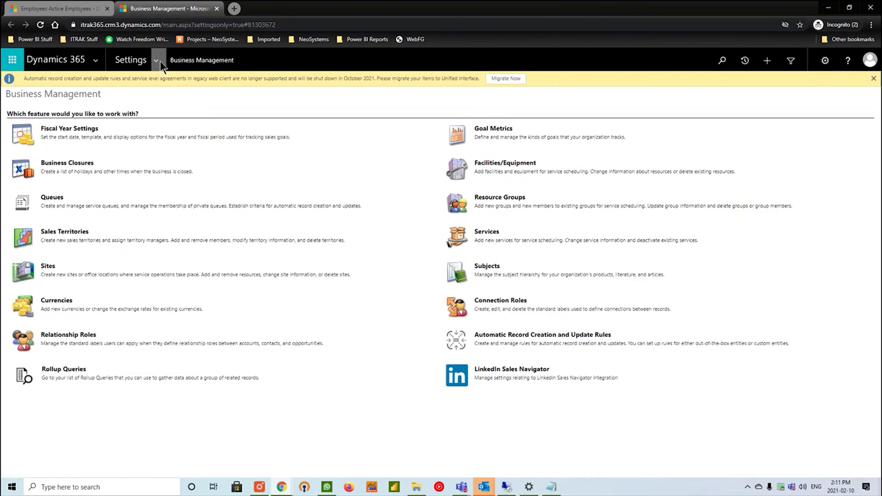
pyautogui.click(160, 61)
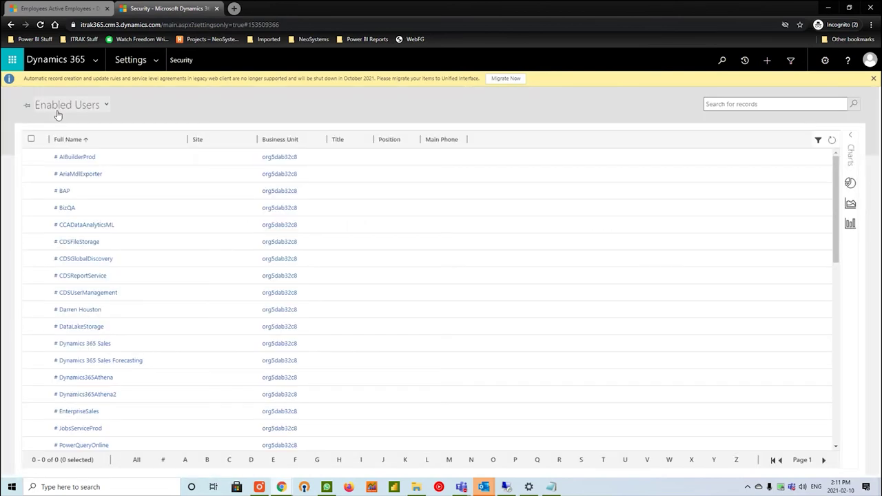
pyautogui.click(816, 124)
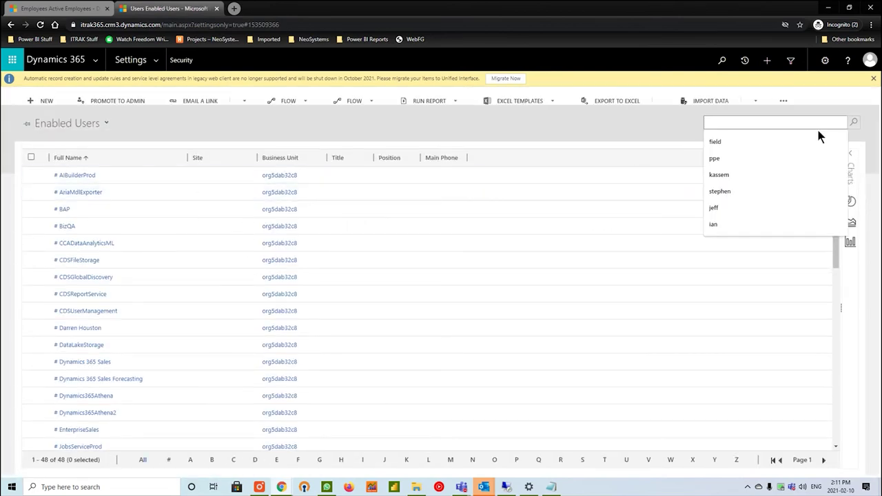
pyautogui.write('aaron')
pyautogui.press('Return')
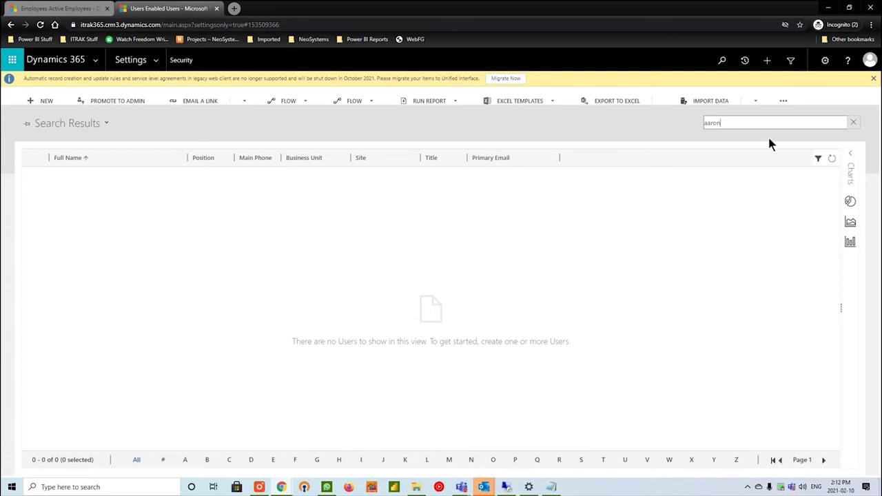
# Clear the search to list all 48 enabled users, then return to Active Employees.
pyautogui.hotkey('ctrl', 'a')
pyautogui.press('BackSpace')
pyautogui.press('Return')
pyautogui.scroll(-1, 443, 277)
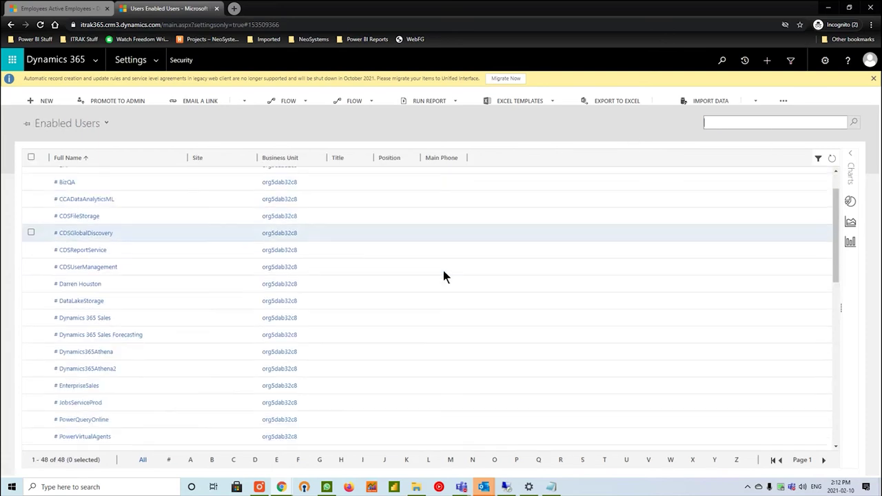
pyautogui.scroll(-2, 444, 276)
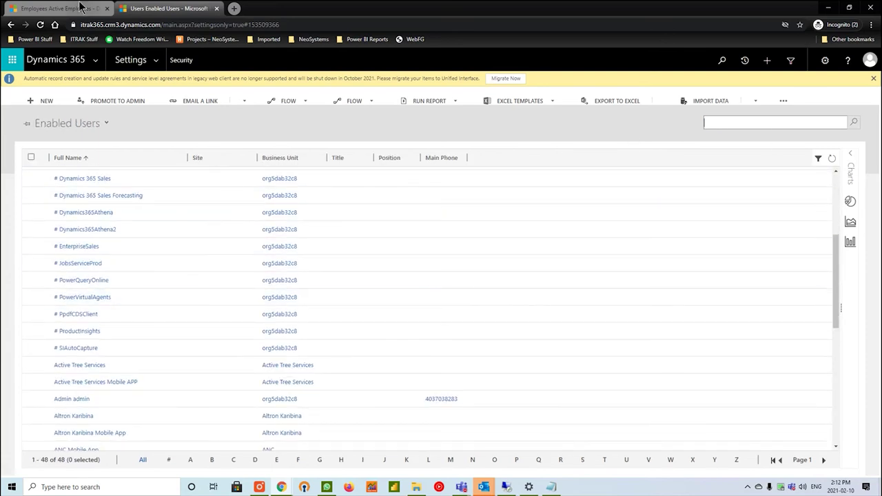
pyautogui.click(79, 8)
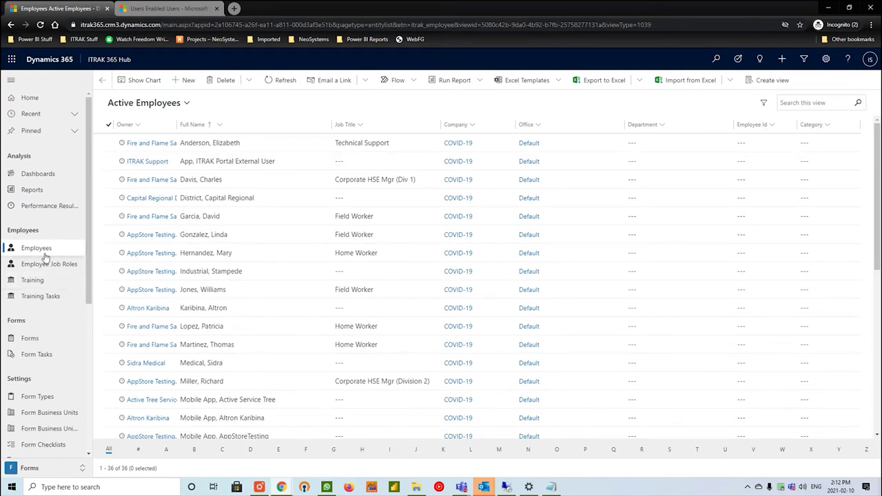
# Create a new employee record with the person's first and last name.
pyautogui.click(188, 82)
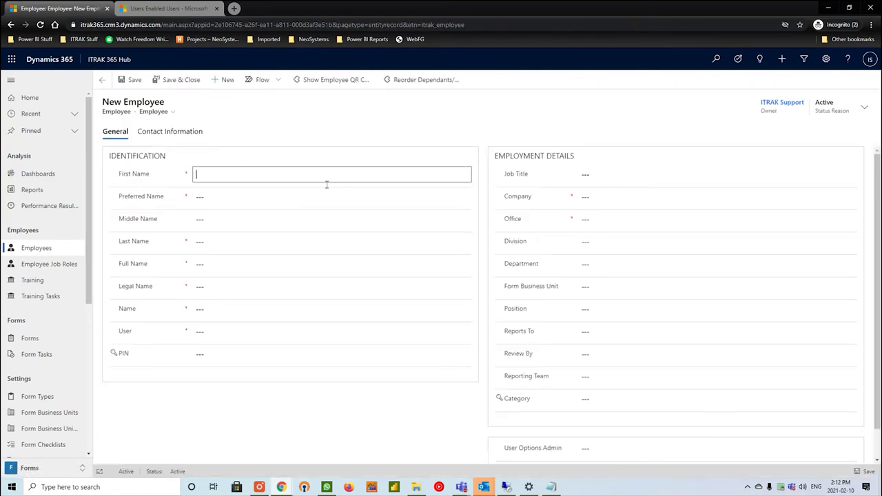
pyautogui.press('Tab')
pyautogui.press('Tab')
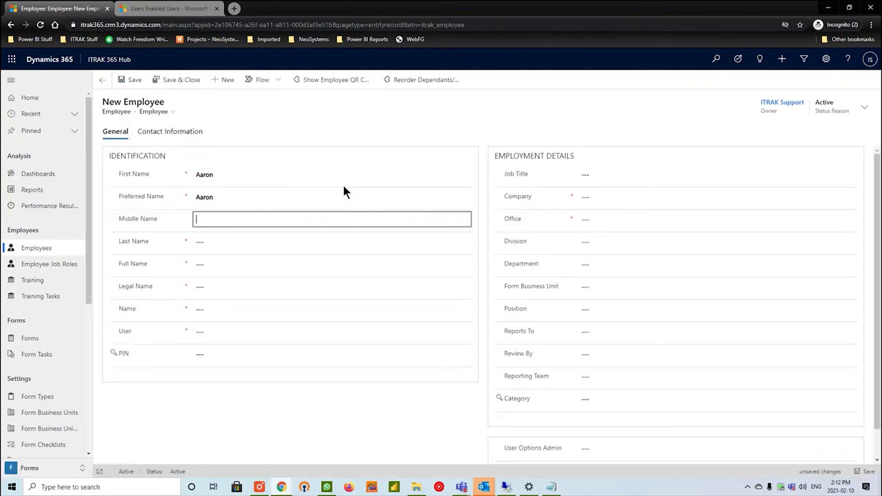
pyautogui.press('Tab')
pyautogui.press('Tab')
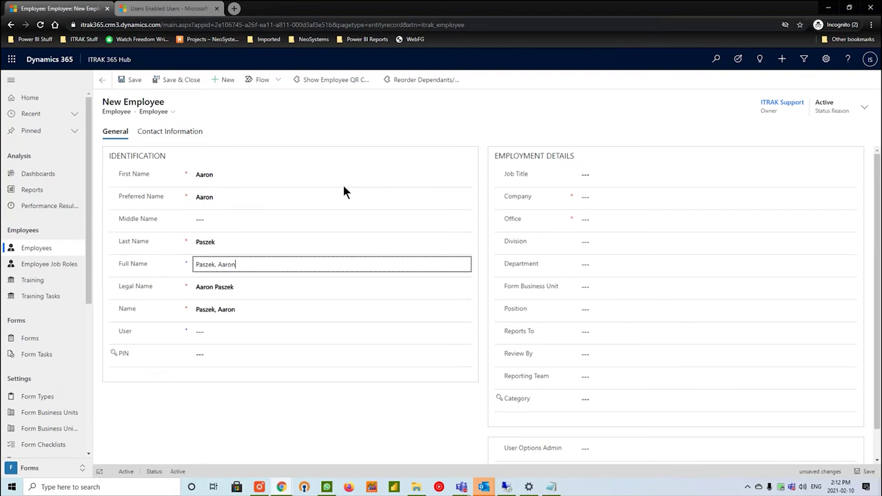
pyautogui.click(138, 336)
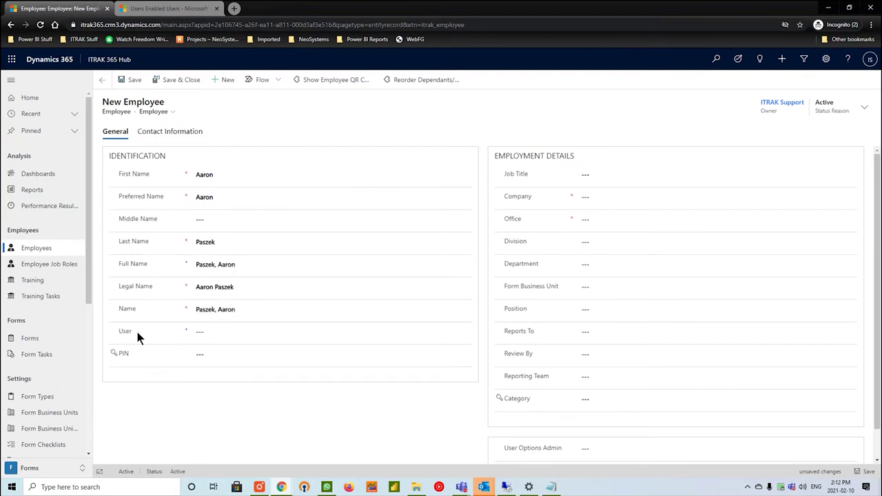
# Search the User lookup for 'aaron', then clear the search, leaving User empty.
pyautogui.click(217, 332)
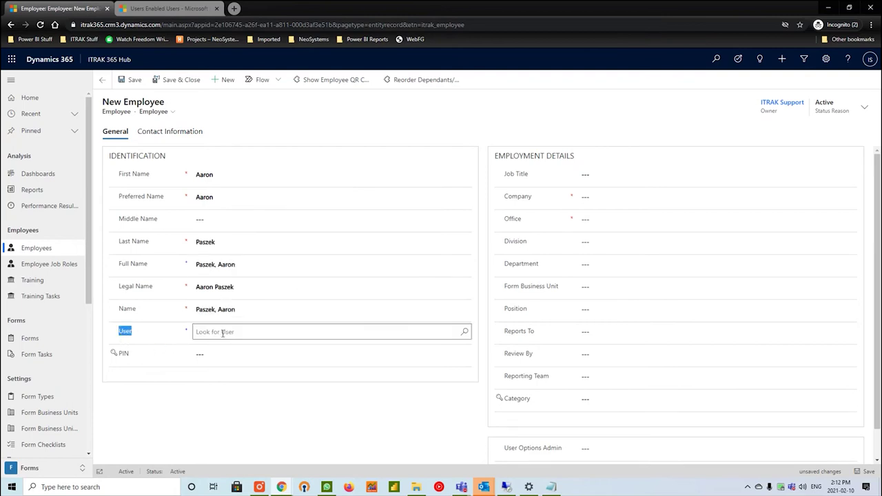
pyautogui.write('aaron')
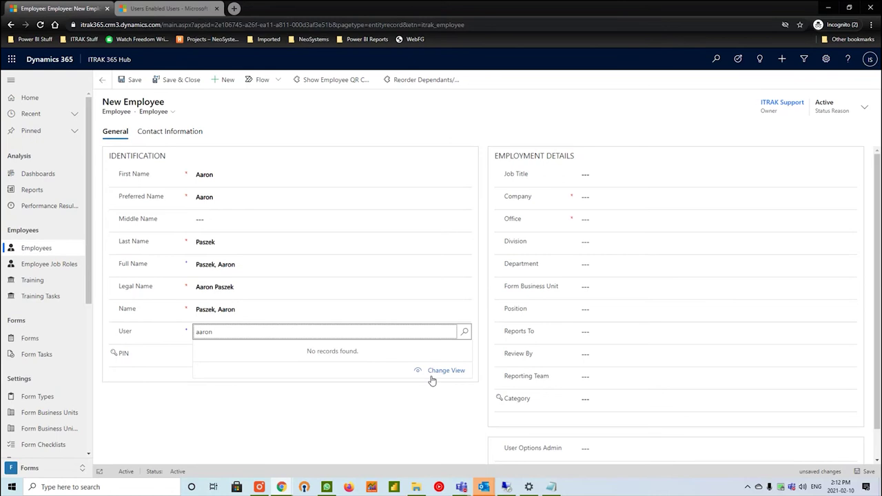
pyautogui.hotkey('ctrl', 'a')
pyautogui.press('BackSpace')
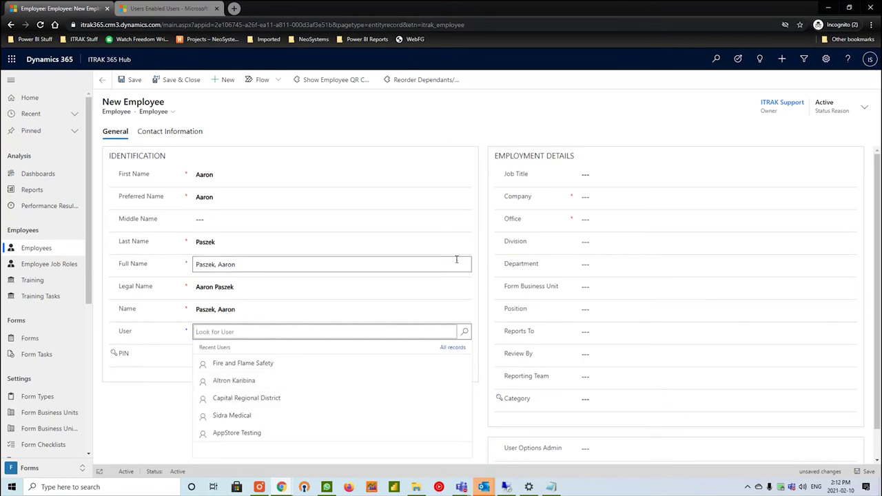
pyautogui.click(648, 195)
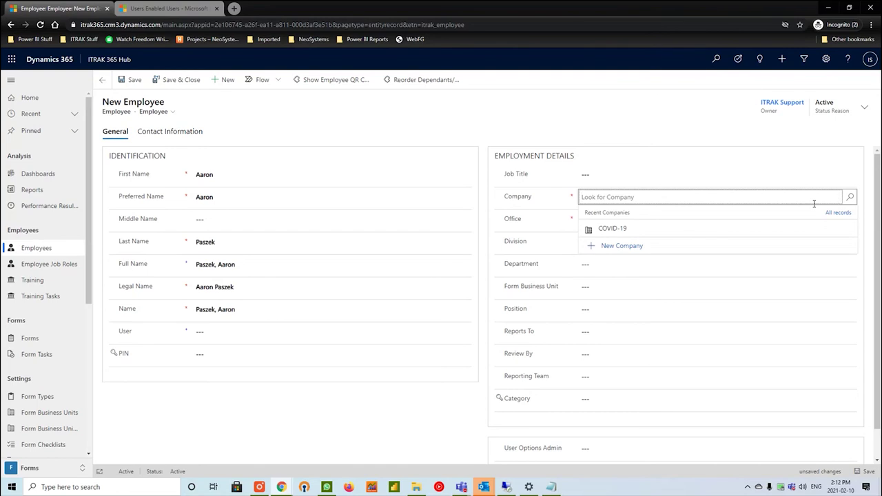
# Set Company to COVID-19, Office to Default and Form Business Unit to Default.
pyautogui.click(793, 237)
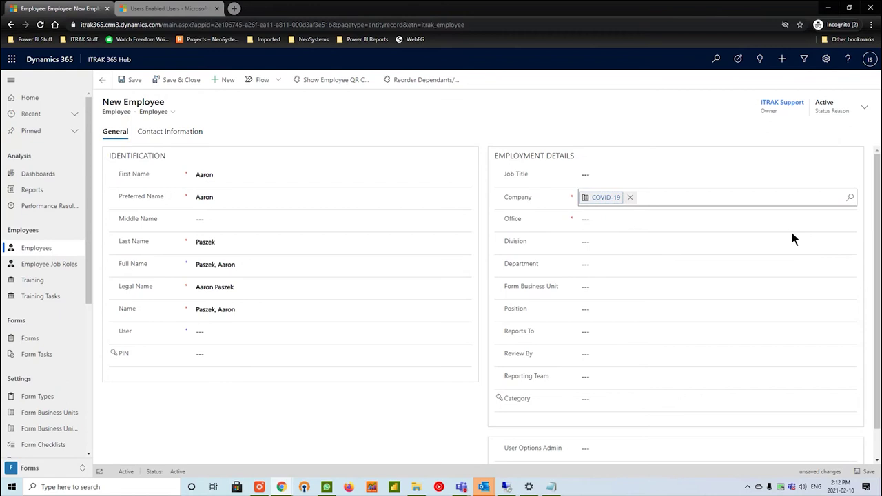
pyautogui.click(751, 226)
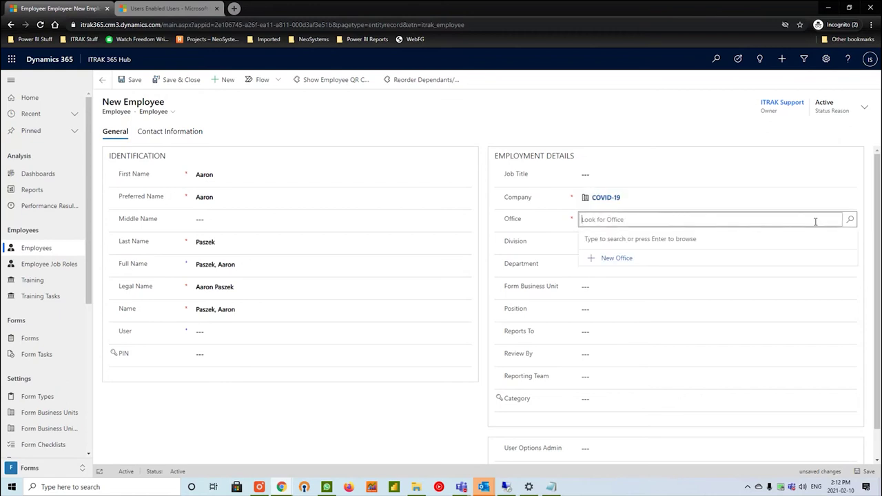
pyautogui.click(652, 256)
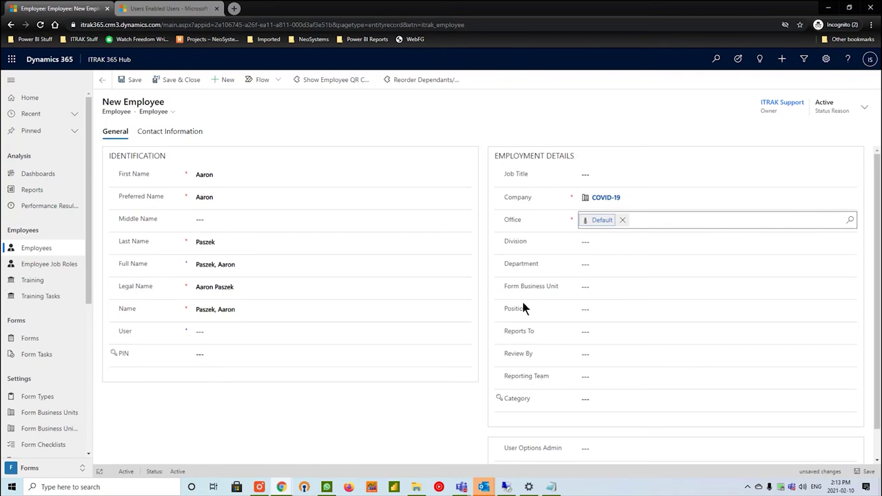
pyautogui.click(593, 286)
pyautogui.click(852, 288)
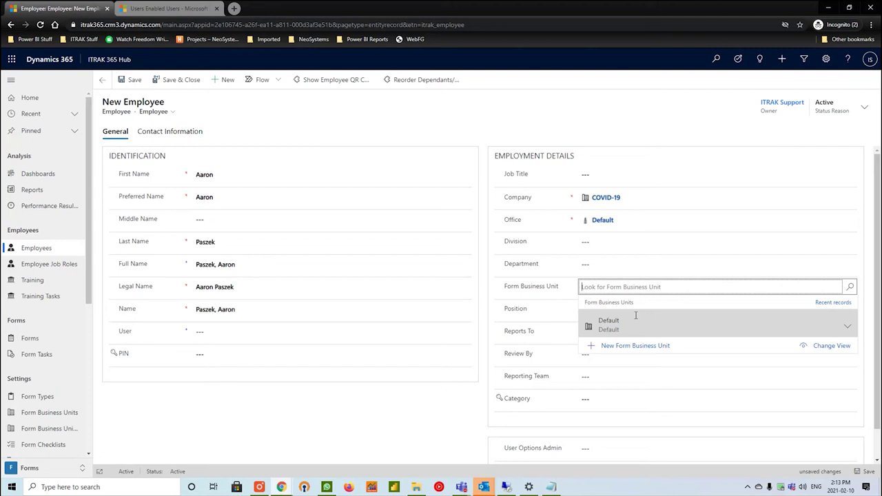
pyautogui.click(607, 324)
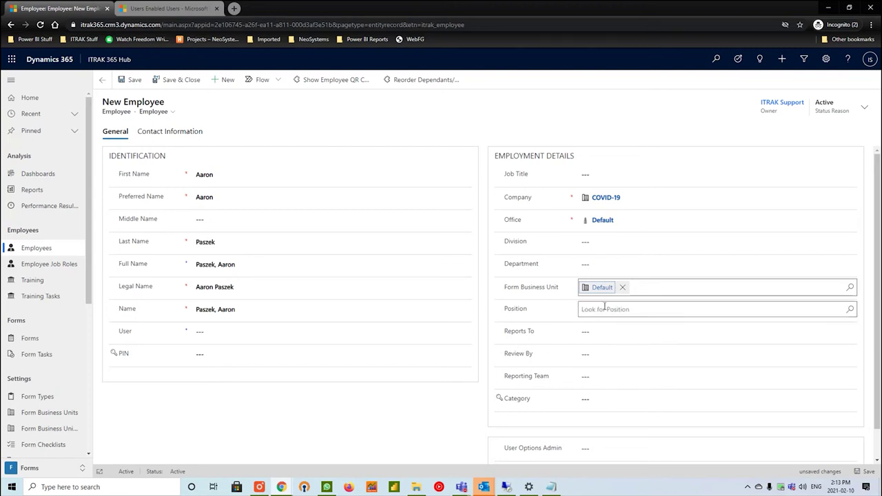
pyautogui.scroll(-1, 654, 321)
pyautogui.scroll(1, 653, 324)
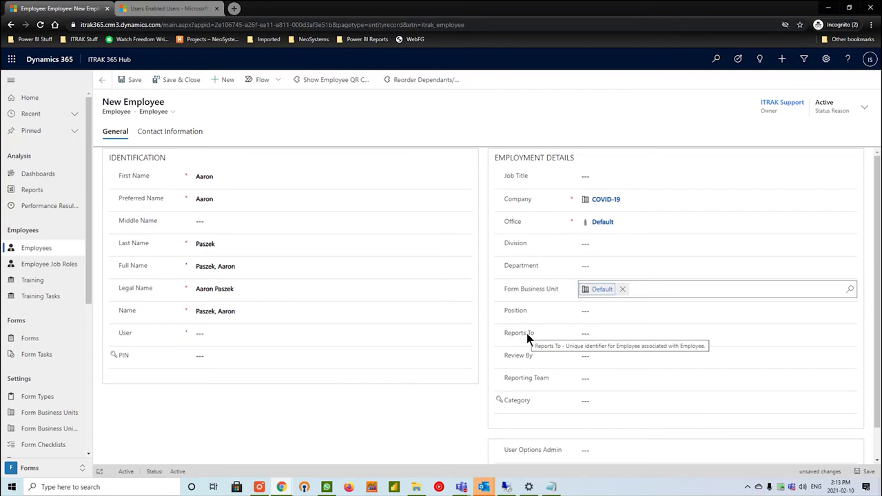
# Enter the employee's itrak365.net address as Company Email under Contact Information and save.
pyautogui.click(181, 132)
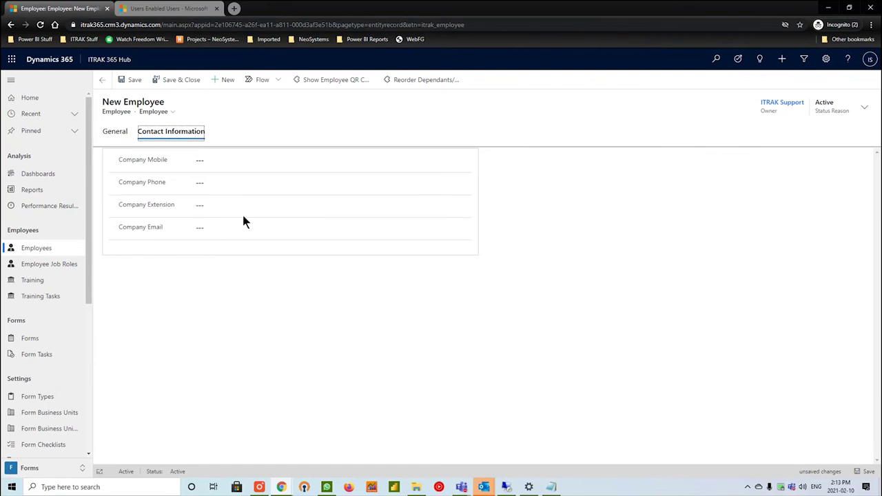
pyautogui.click(255, 228)
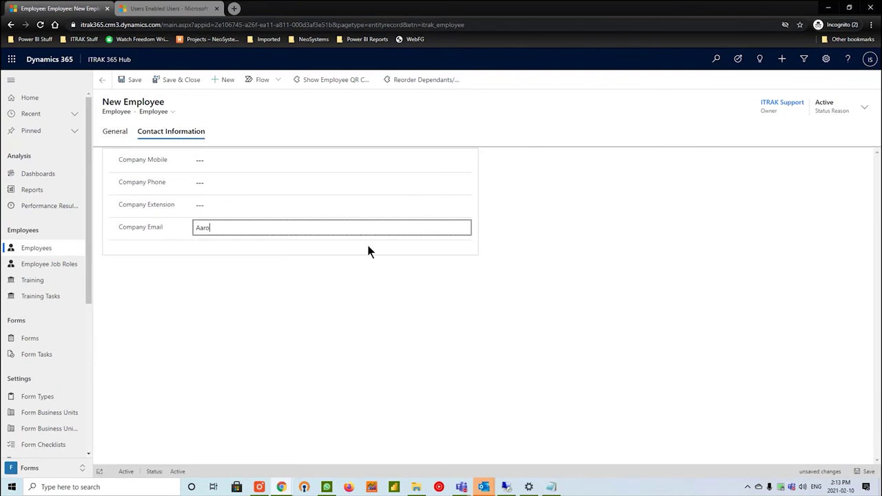
pyautogui.write('itrak365')
pyautogui.click(124, 79)
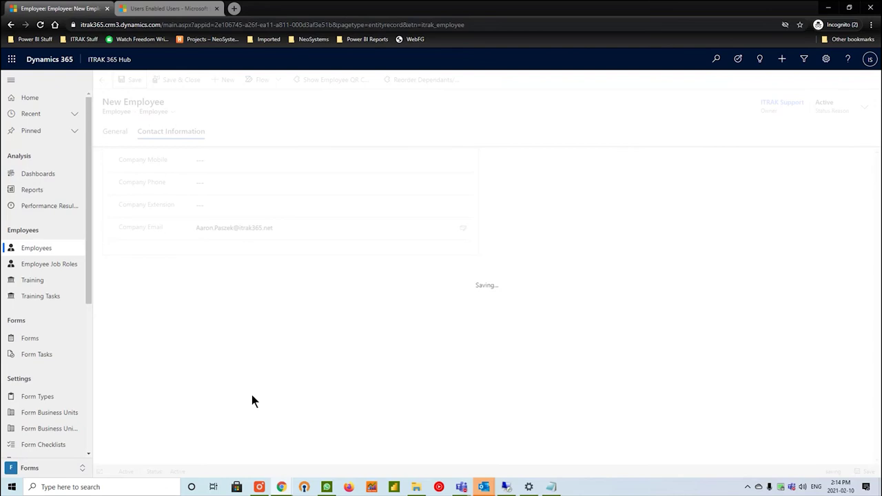
# Search the Enabled Users list for the employee's first name.
pyautogui.click(193, 8)
pyautogui.click(725, 127)
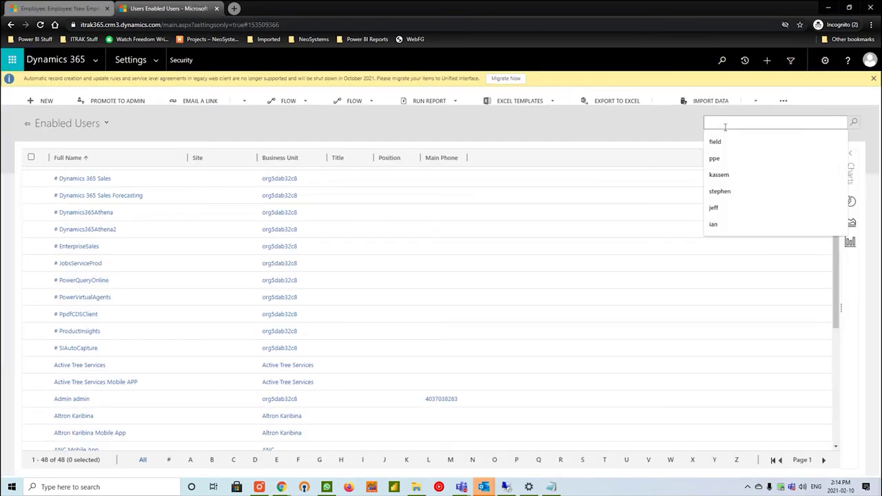
pyautogui.click(40, 25)
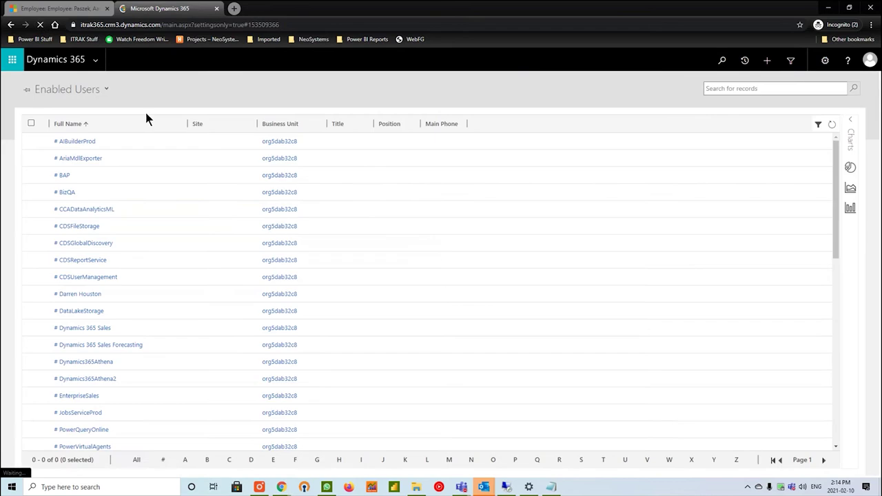
pyautogui.scroll(-5, 415, 234)
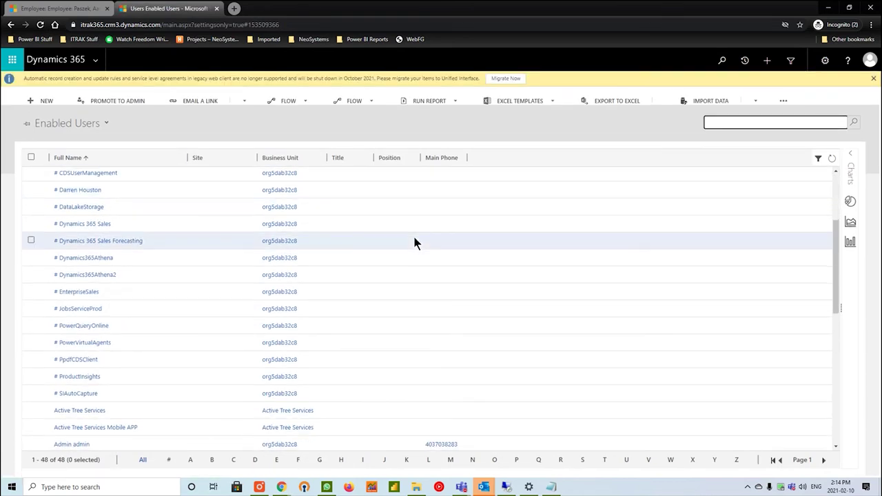
pyautogui.click(721, 122)
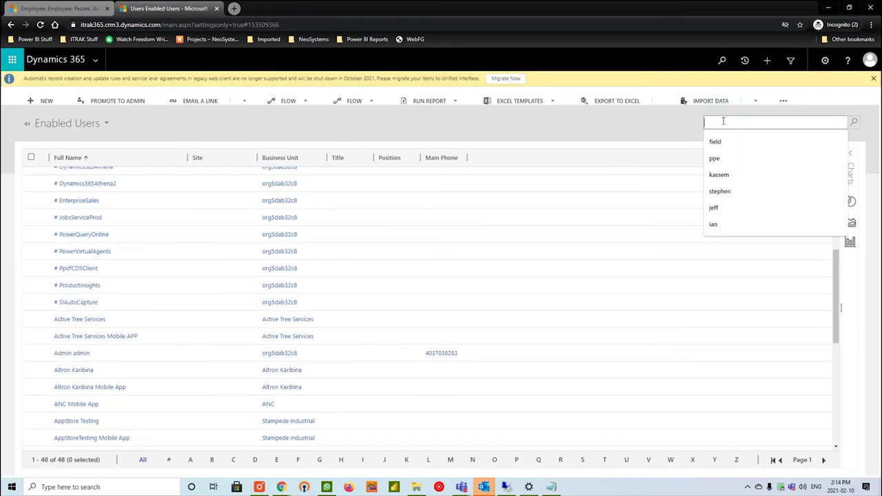
pyautogui.write('aaron')
pyautogui.press('Return')
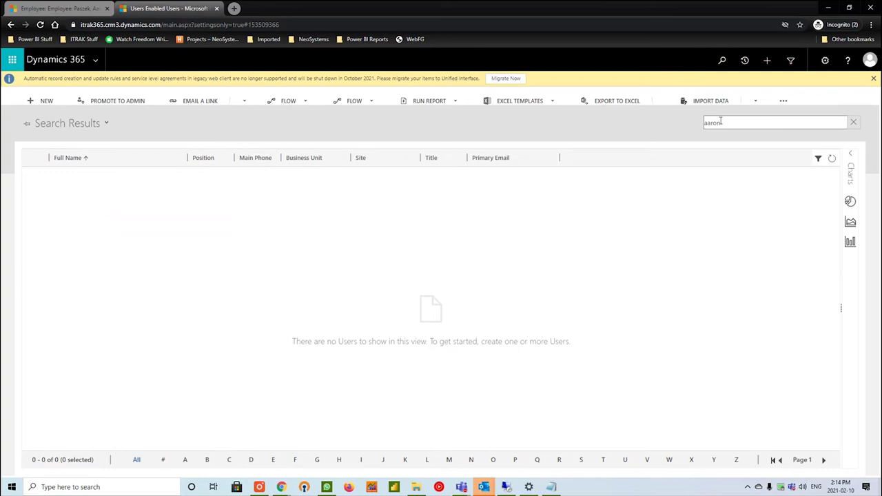
# Review the new employee record's General identification details.
pyautogui.click(102, 7)
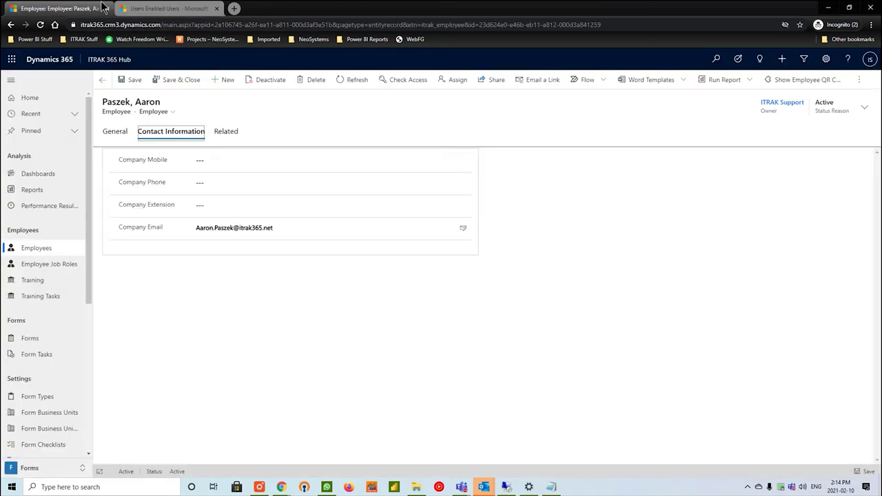
pyautogui.click(116, 132)
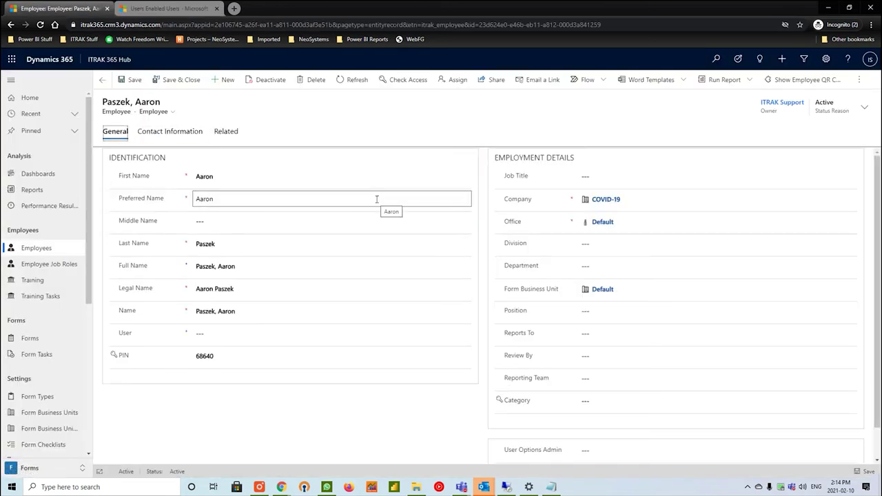
pyautogui.scroll(-1, 413, 366)
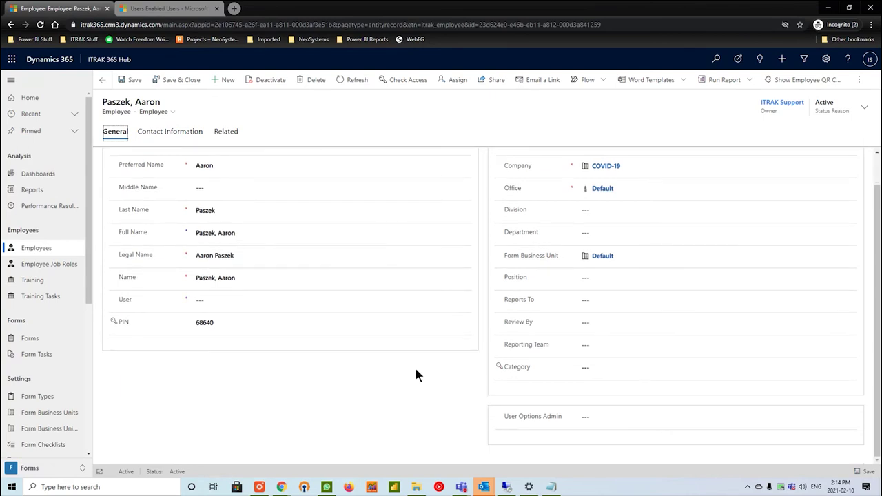
# Search enabled users for the employee again, then clear the search to list all users.
pyautogui.click(184, 10)
pyautogui.click(712, 125)
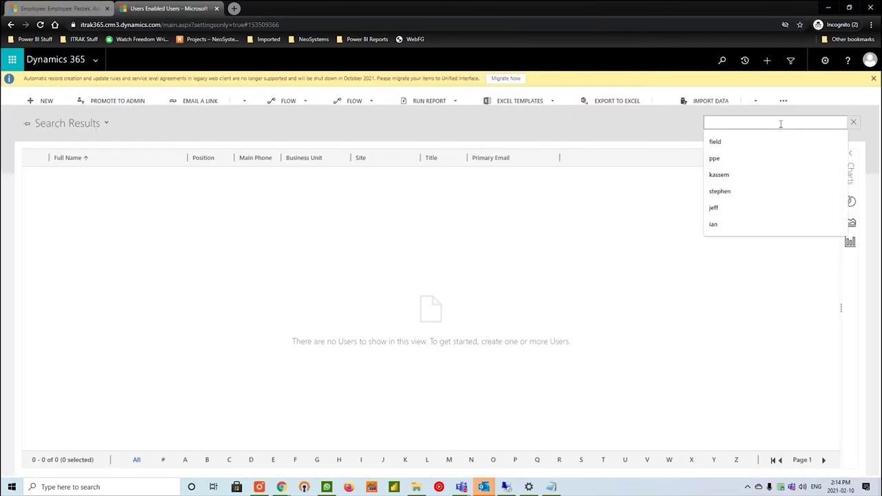
pyautogui.write('aaron')
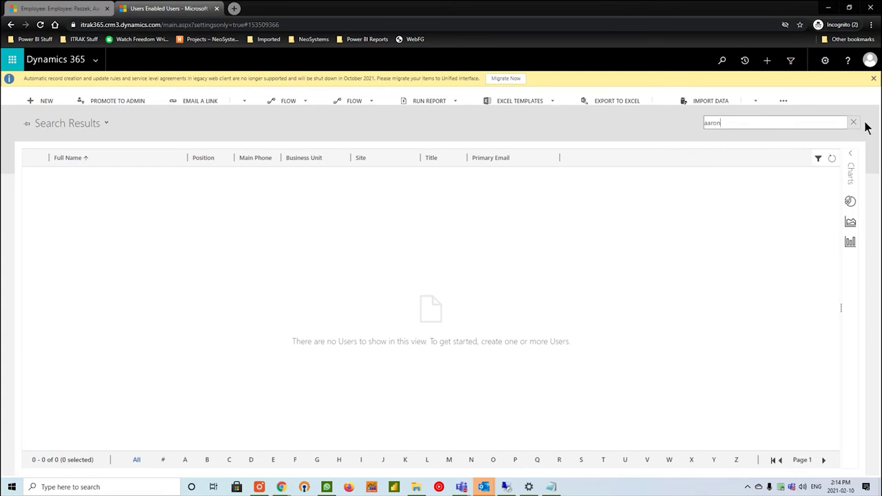
pyautogui.click(853, 122)
pyautogui.scroll(-4, 494, 253)
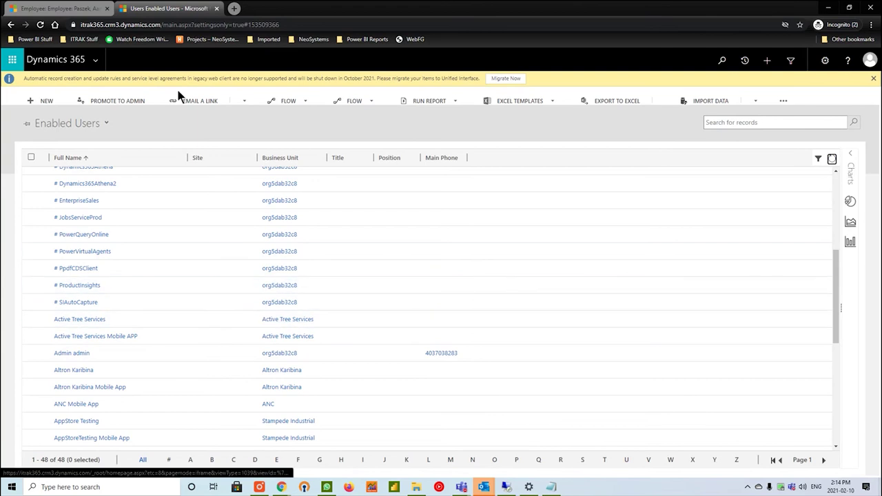
pyautogui.click(96, 60)
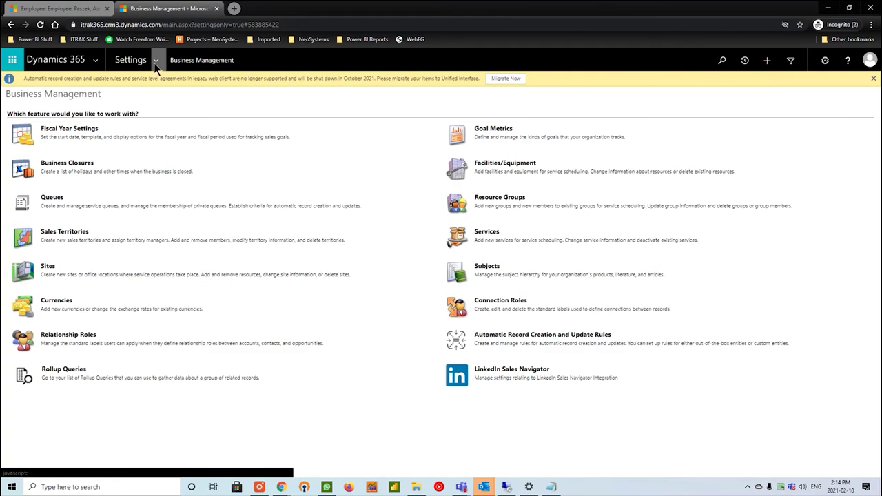
# Go to Settings > Security > Business Units and open the org5dab32c8 business unit.
pyautogui.click(155, 62)
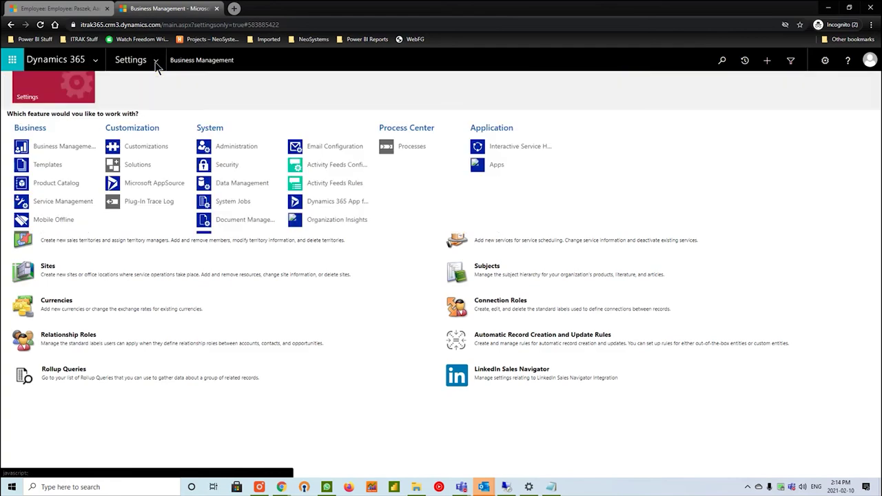
pyautogui.click(232, 173)
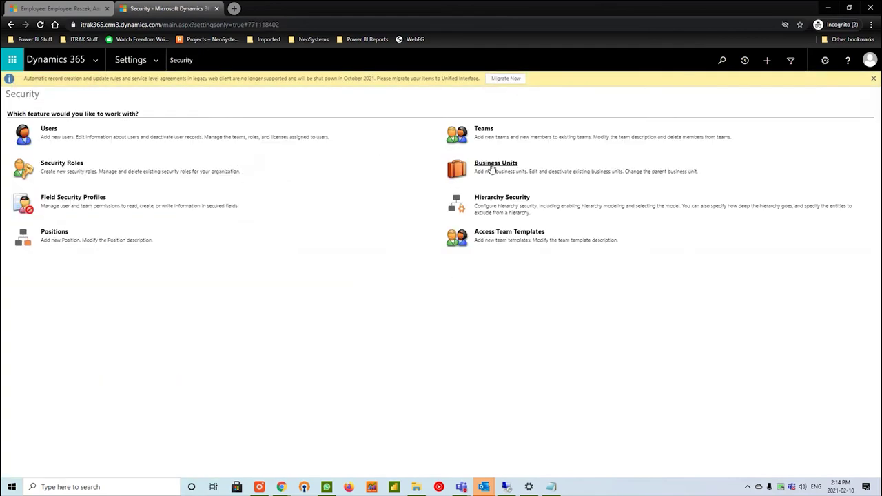
pyautogui.click(491, 168)
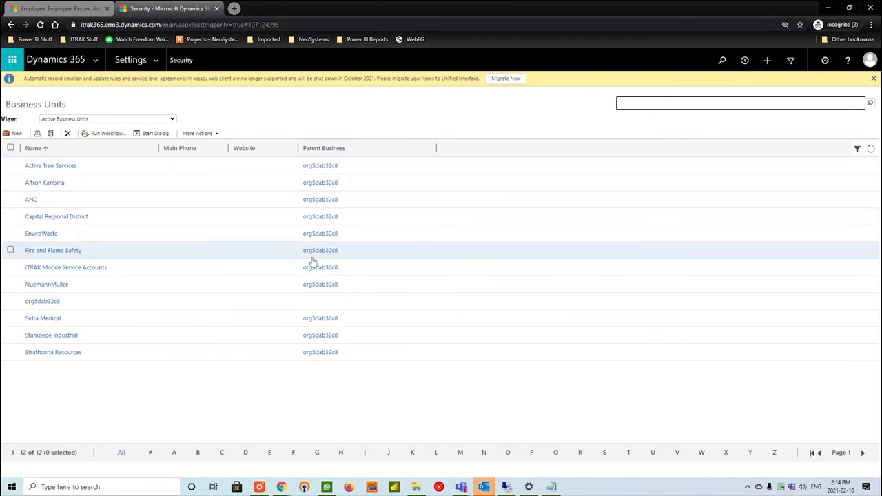
pyautogui.click(42, 303)
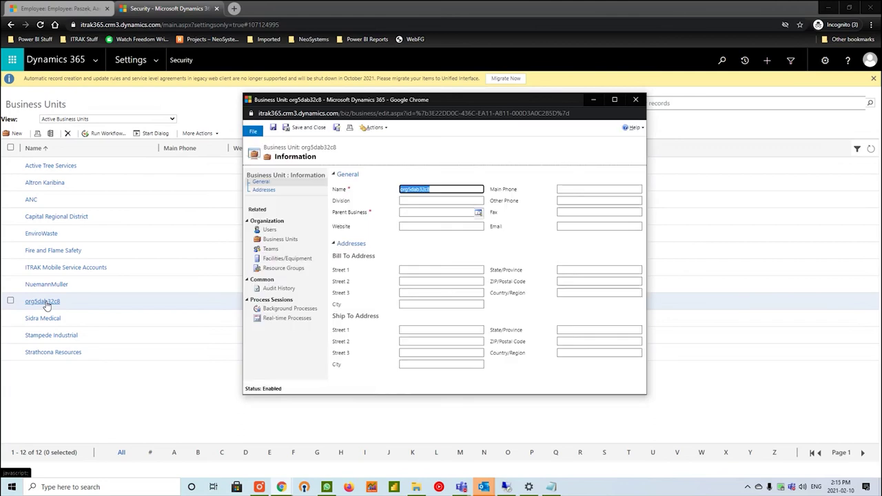
pyautogui.click(281, 232)
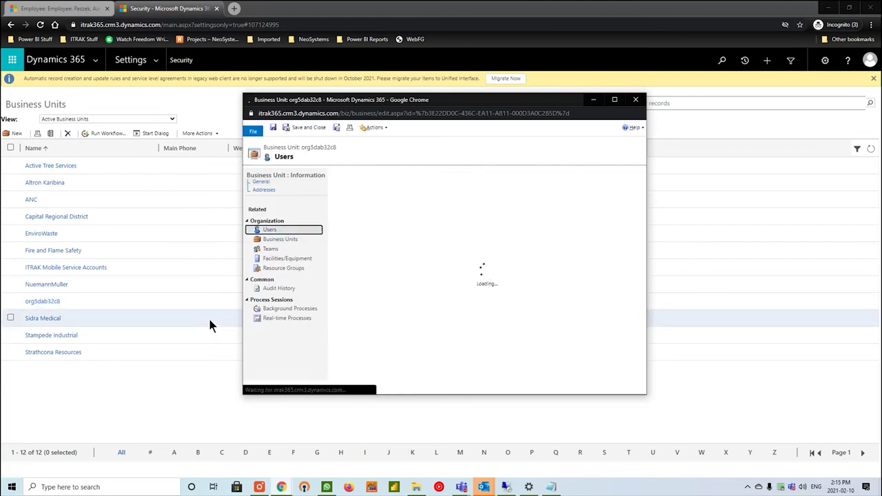
pyautogui.scroll(-1, 454, 262)
pyautogui.scroll(-5, 469, 244)
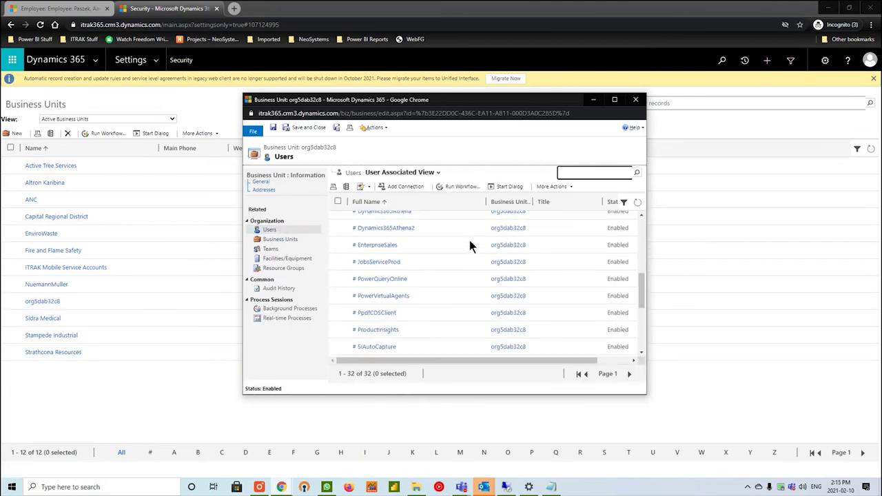
pyautogui.scroll(-1, 441, 283)
pyautogui.click(576, 173)
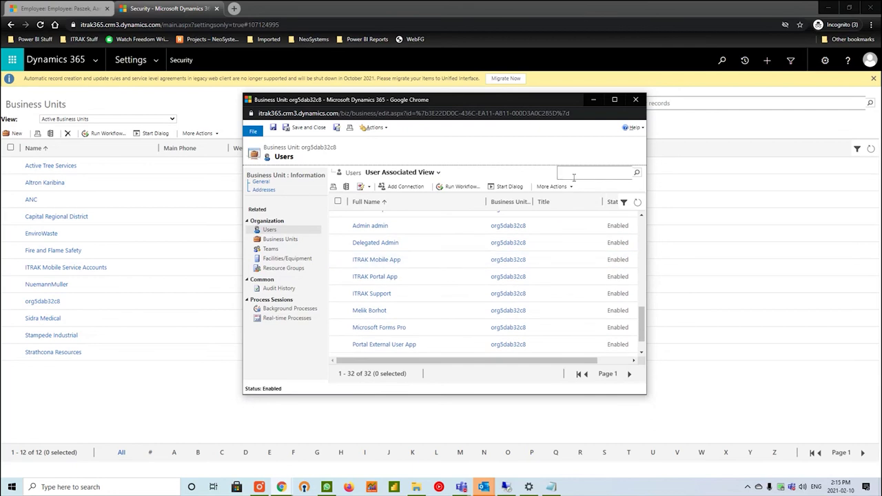
pyautogui.write('aaron')
pyautogui.press('Return')
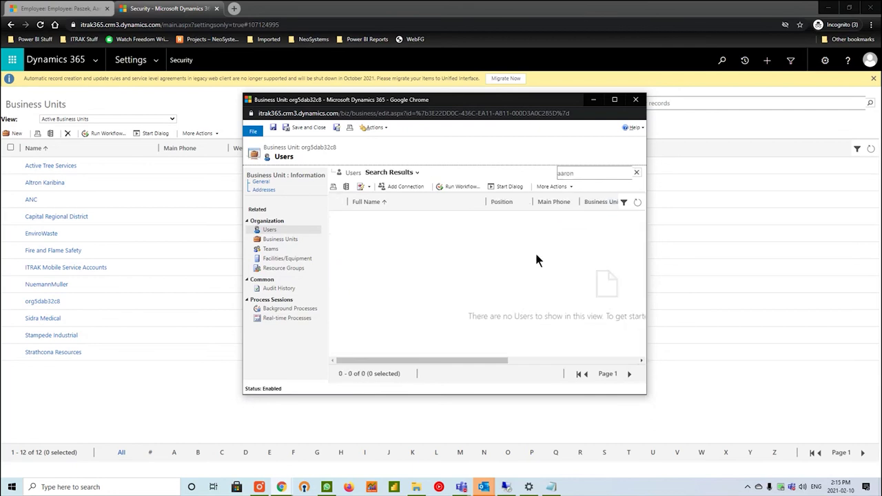
pyautogui.hotkey('ctrl', 'a')
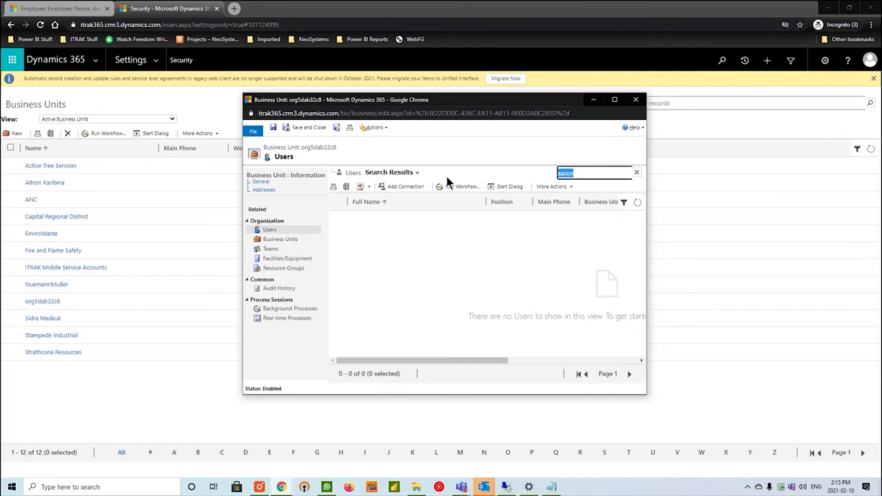
pyautogui.press('BackSpace')
pyautogui.press('Return')
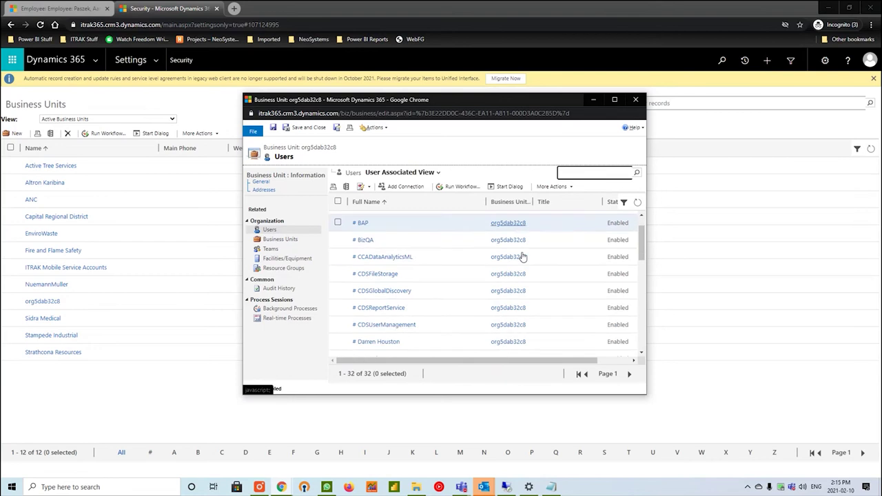
pyautogui.scroll(-5, 512, 251)
pyautogui.click(337, 292)
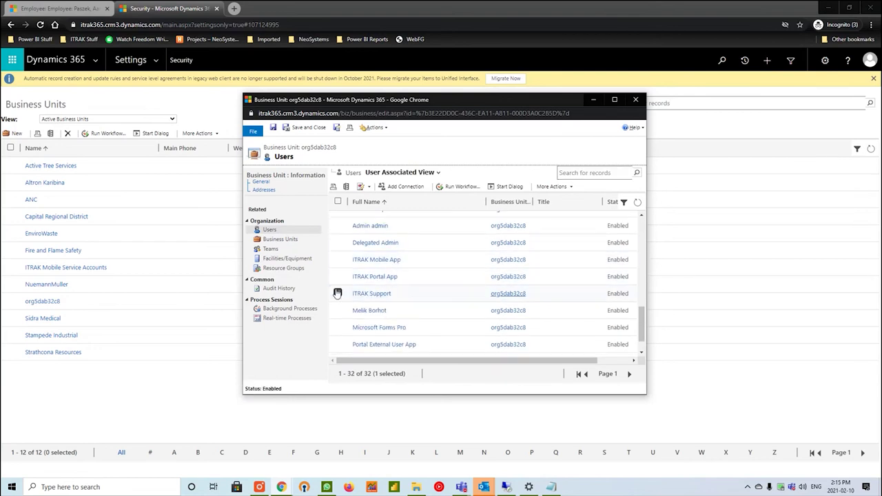
pyautogui.click(566, 189)
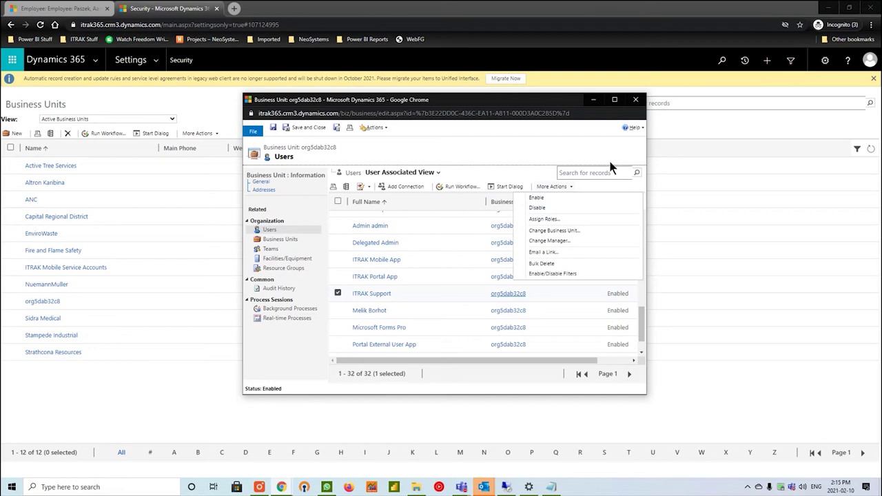
pyautogui.click(636, 99)
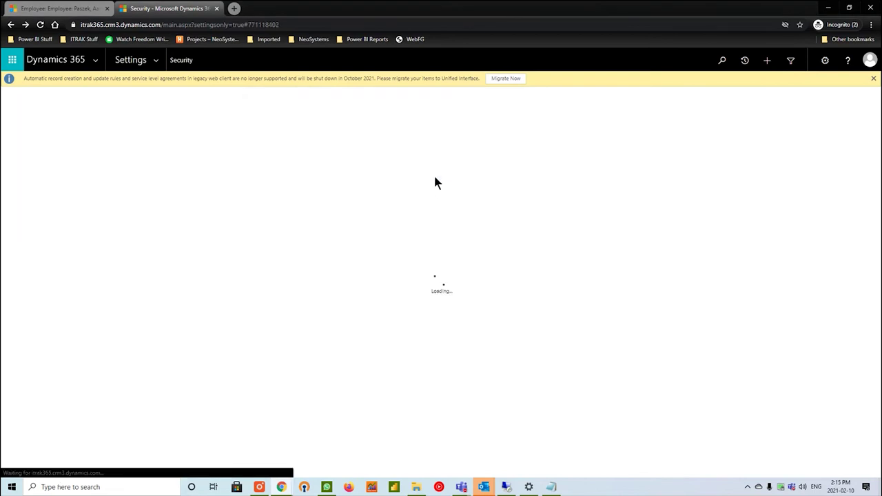
pyautogui.click(39, 131)
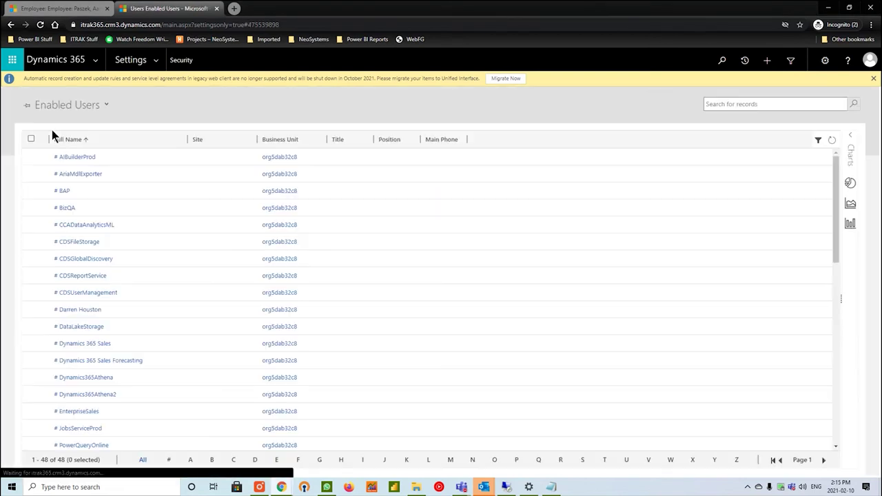
pyautogui.scroll(2, 331, 203)
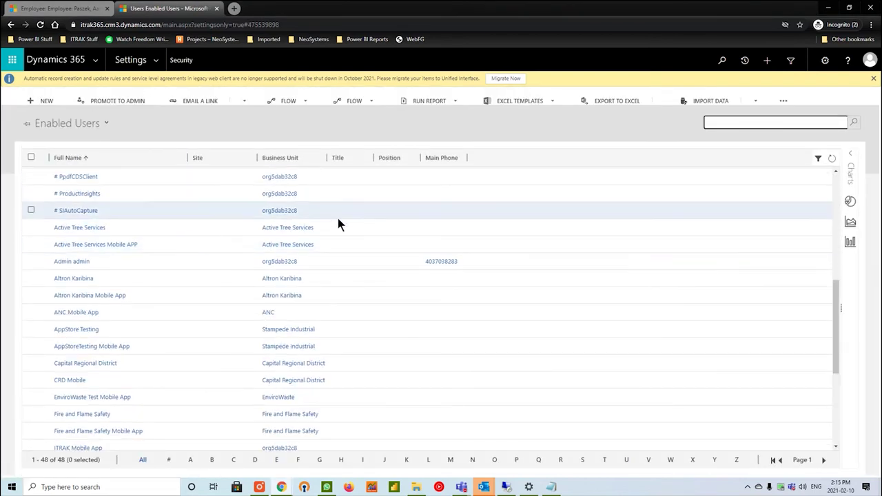
pyautogui.scroll(-3, 510, 238)
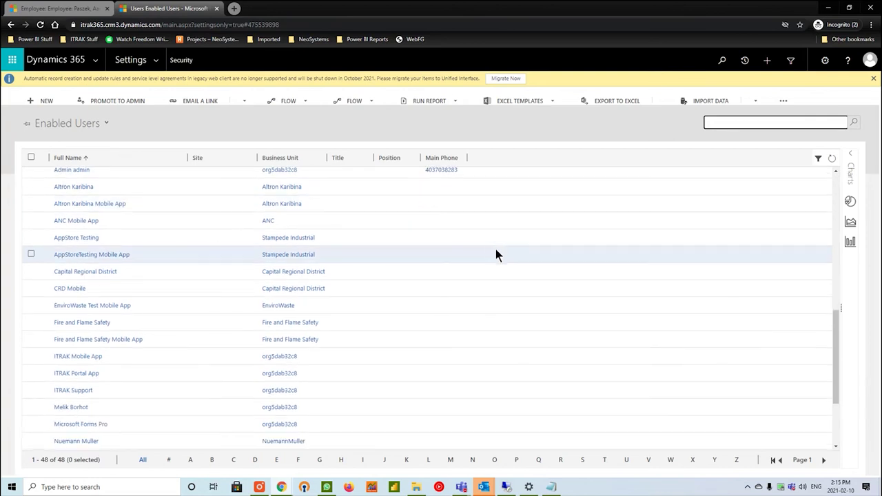
pyautogui.scroll(-3, 406, 251)
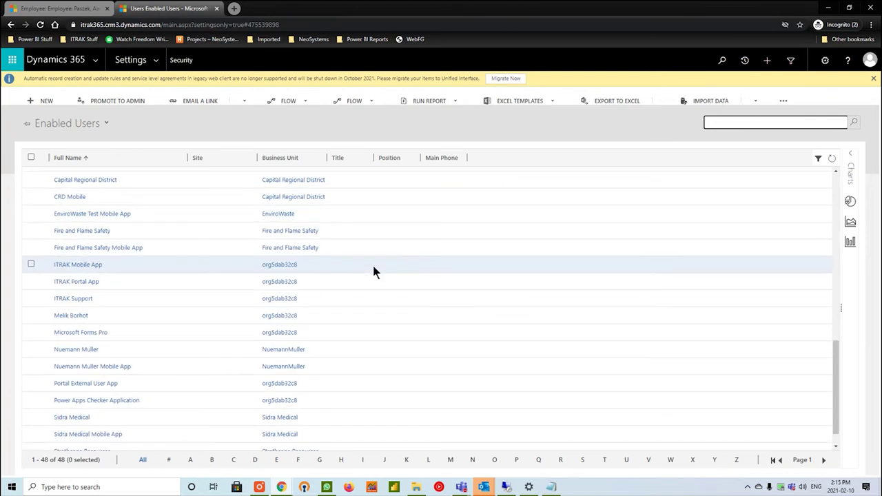
pyautogui.scroll(5, 372, 262)
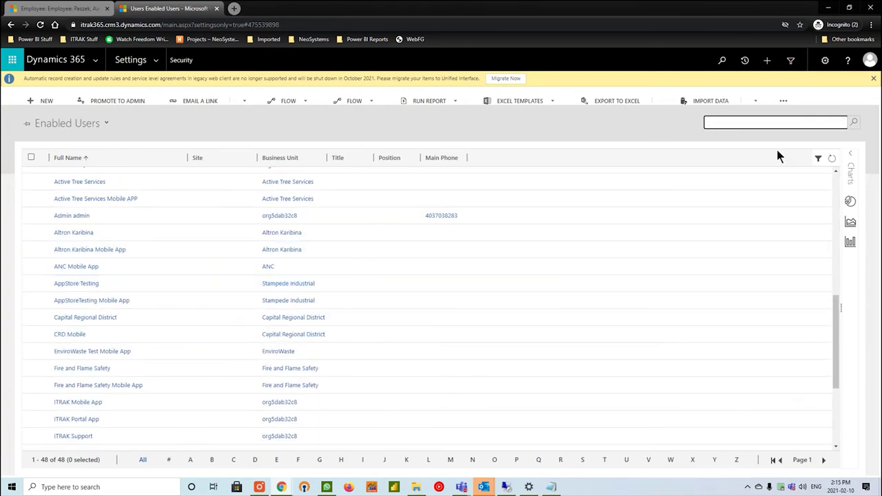
pyautogui.click(801, 123)
pyautogui.press('Return')
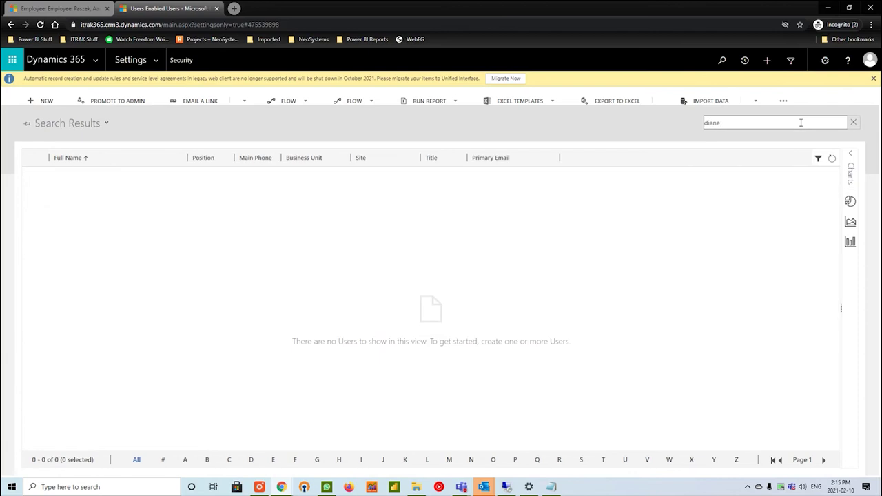
pyautogui.hotkey('ctrl', 'a')
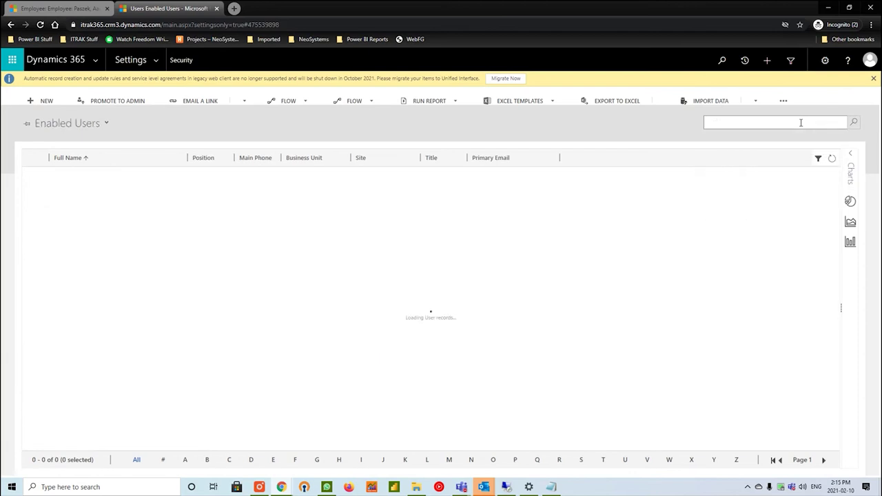
pyautogui.scroll(-10, 317, 324)
pyautogui.scroll(-3, 317, 329)
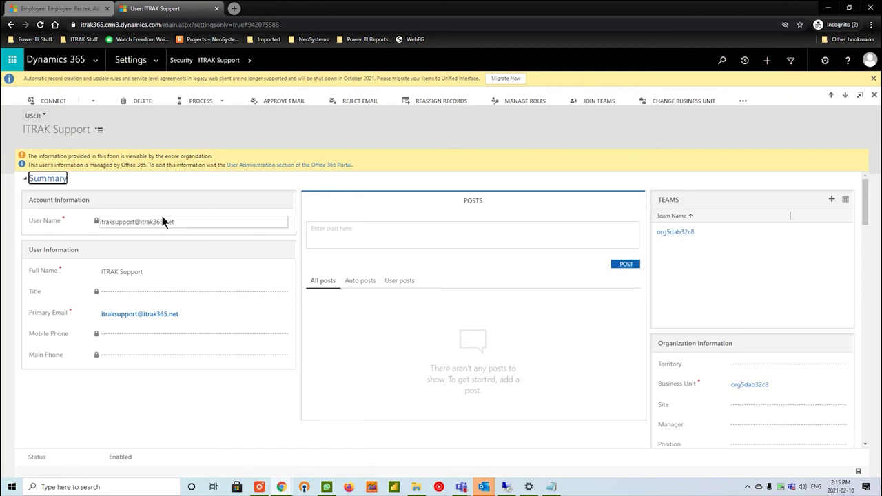
# Inspect the ITRAK Support user's sign-in name and its first/last name breakdown.
pyautogui.moveTo(102, 222); pyautogui.dragTo(184, 218)
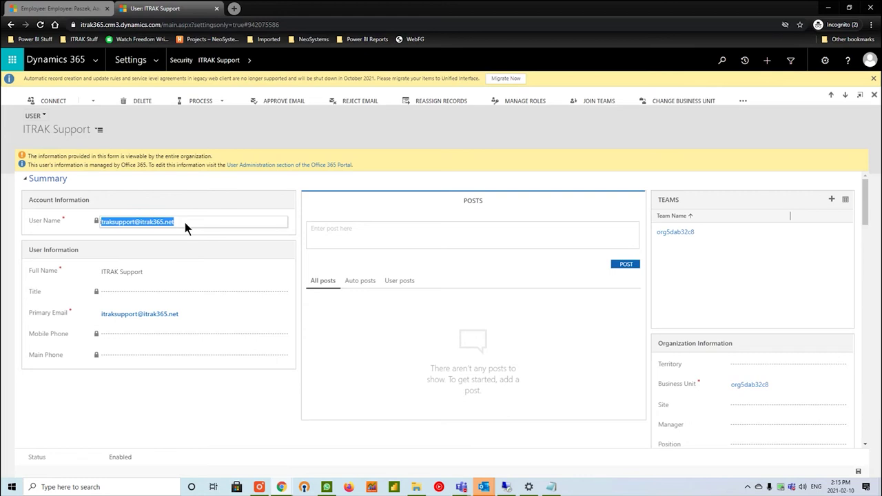
pyautogui.click(162, 267)
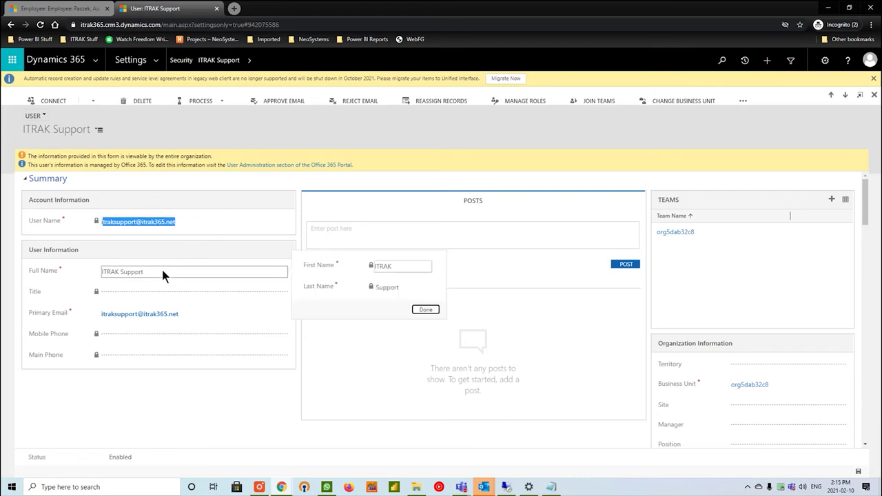
pyautogui.click(202, 416)
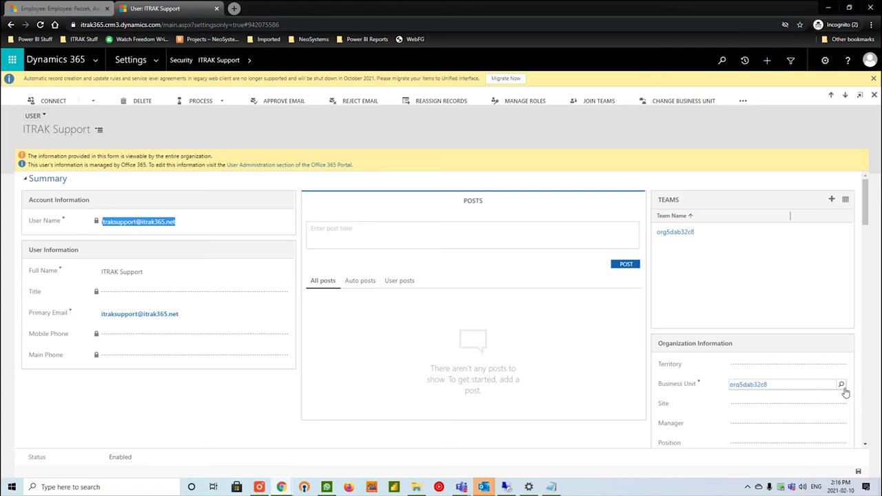
pyautogui.click(696, 99)
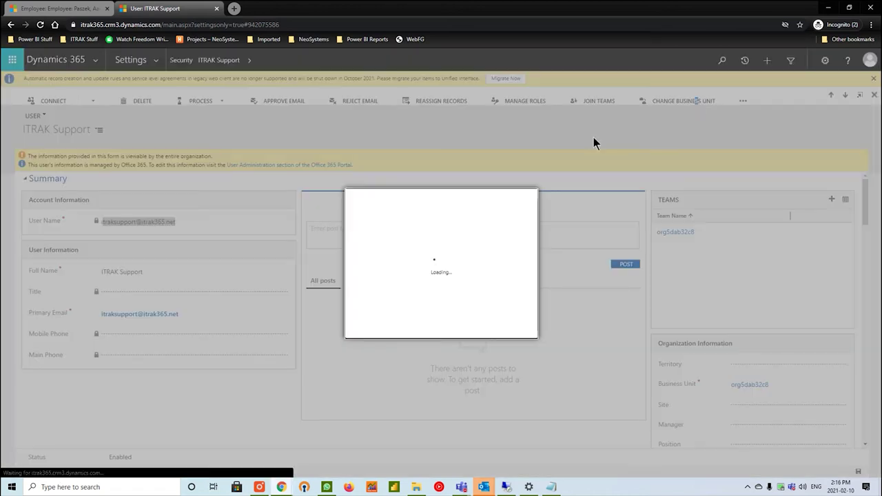
pyautogui.click(518, 301)
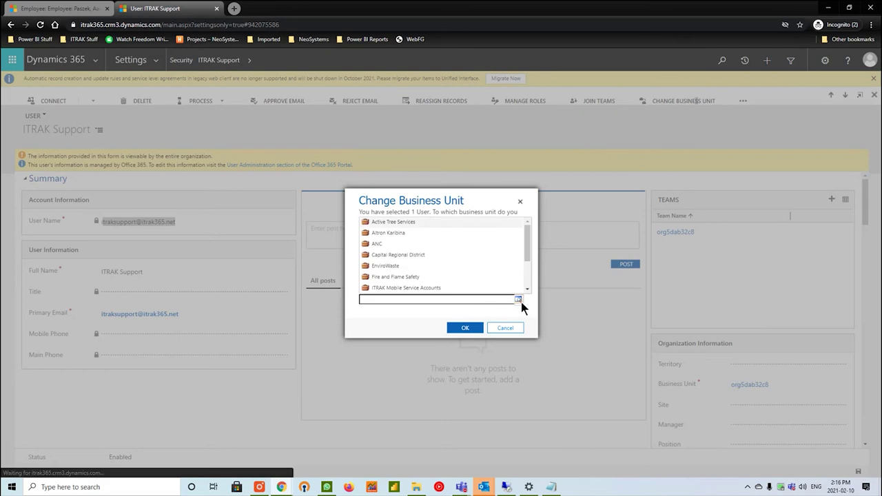
pyautogui.scroll(-5, 484, 249)
pyautogui.scroll(5, 489, 248)
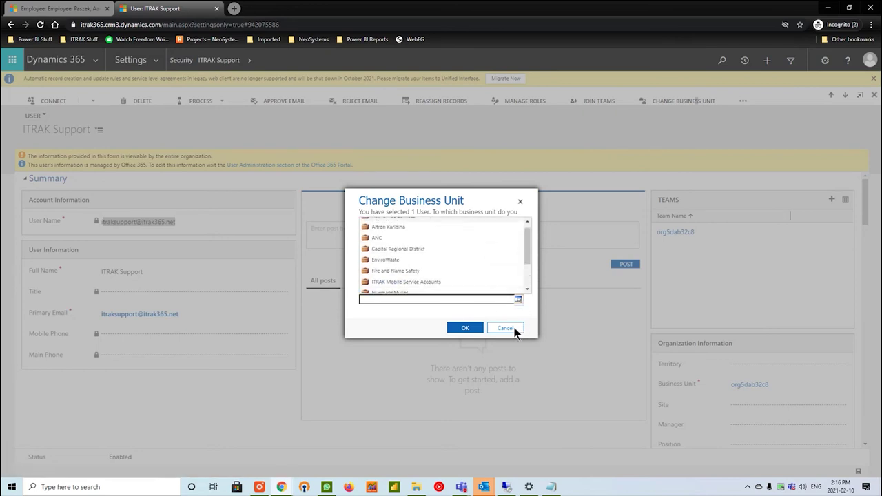
pyautogui.click(514, 304)
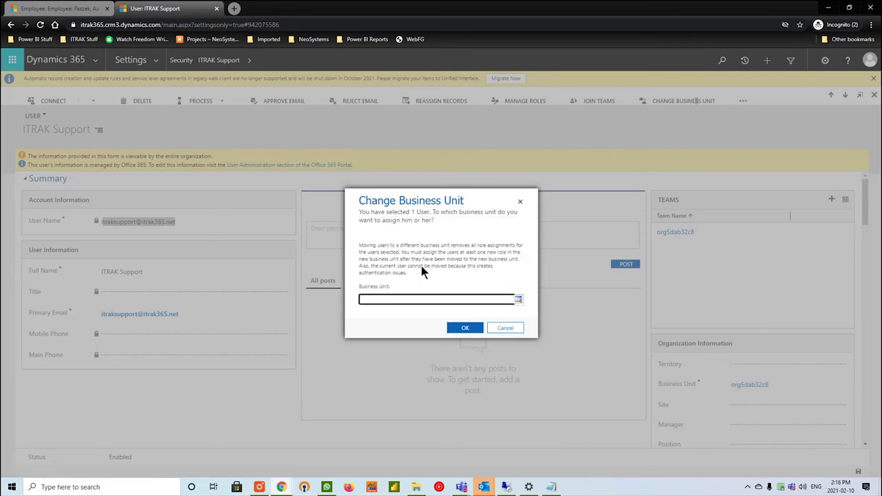
pyautogui.moveTo(411, 246); pyautogui.dragTo(515, 250)
pyautogui.click(516, 250)
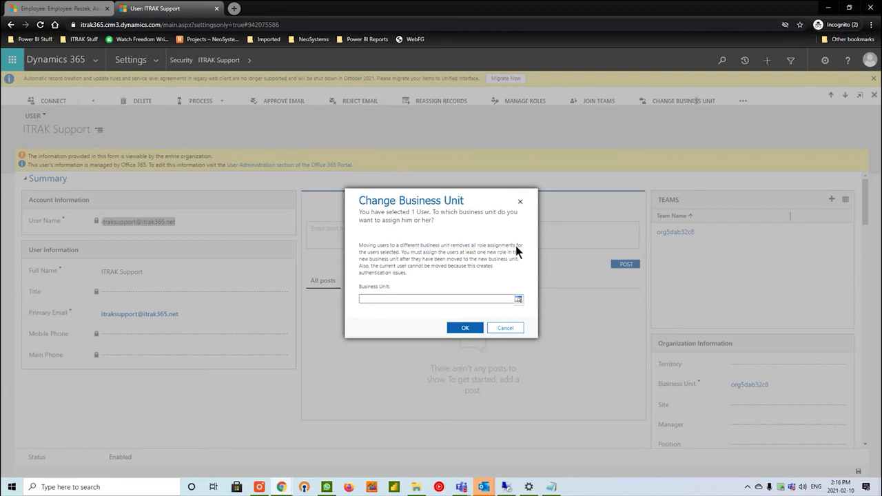
pyautogui.click(510, 329)
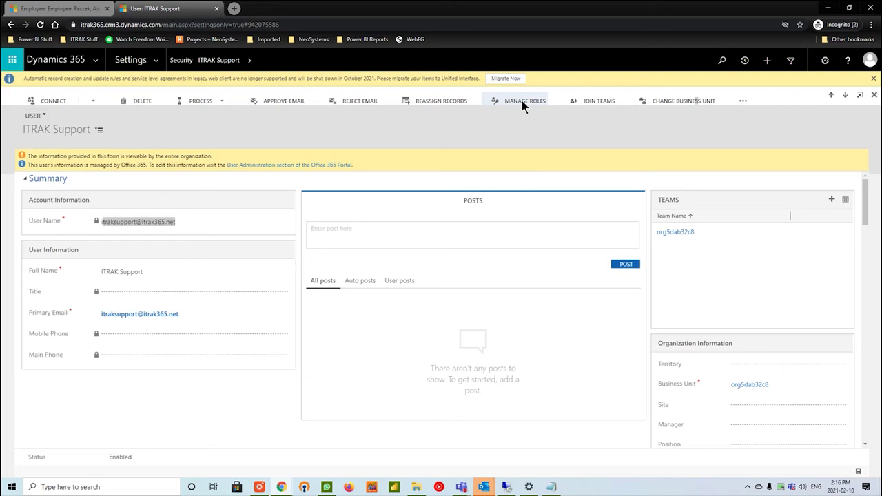
# Tick the ITRAK User security role for ITRAK Support and apply the roles.
pyautogui.click(534, 101)
pyautogui.scroll(-3, 432, 254)
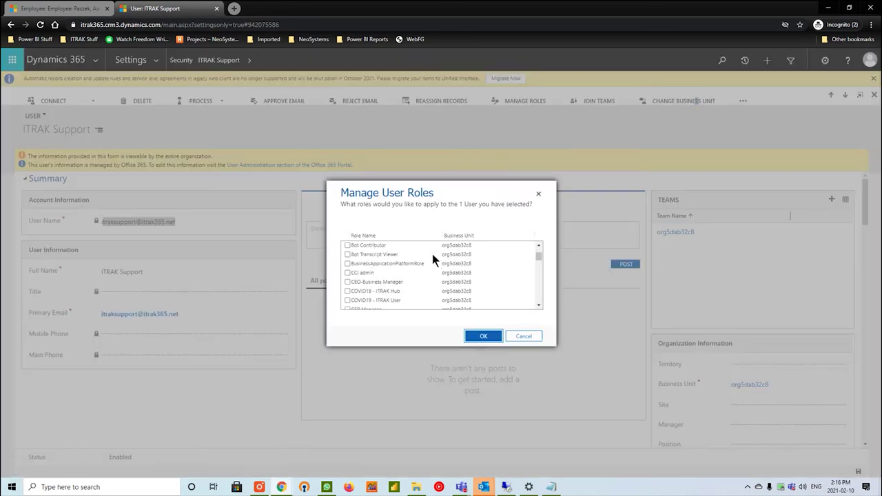
pyautogui.scroll(-5, 427, 266)
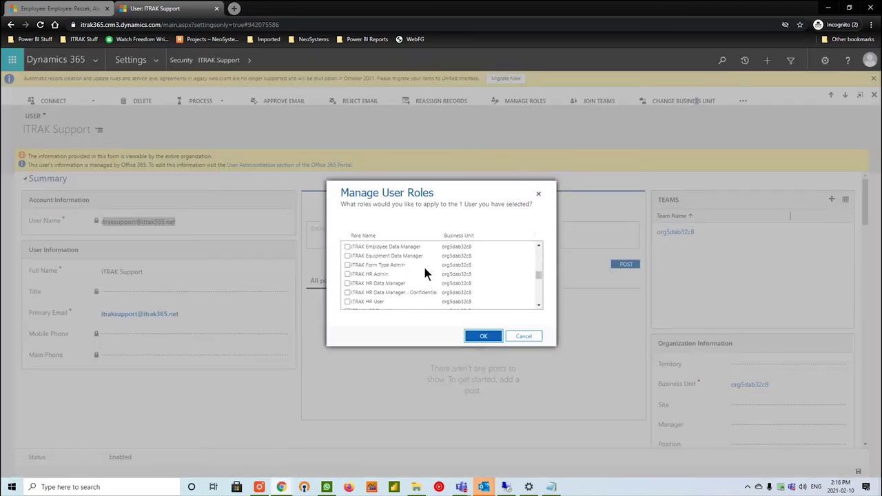
pyautogui.scroll(-5, 411, 274)
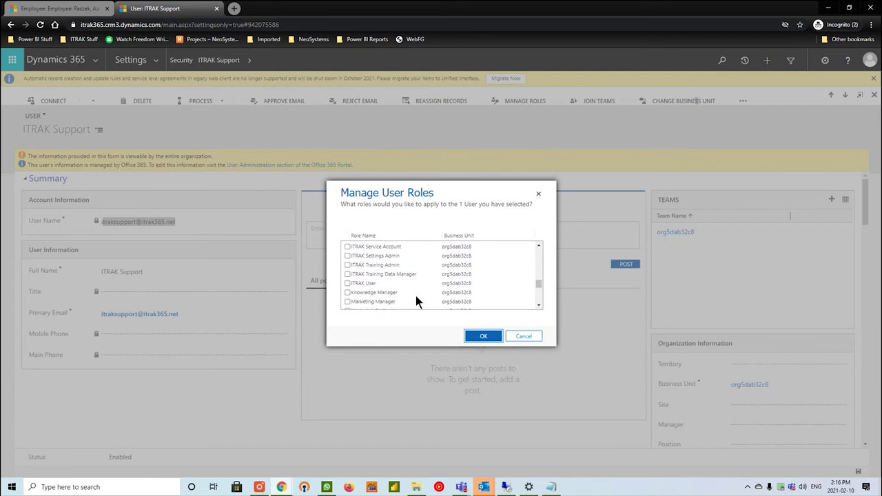
pyautogui.click(363, 288)
pyautogui.scroll(3, 438, 297)
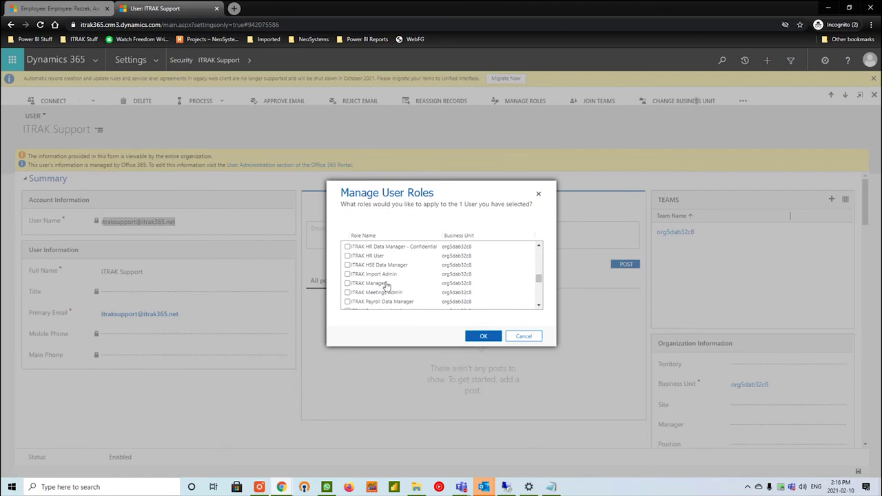
pyautogui.scroll(-2, 394, 284)
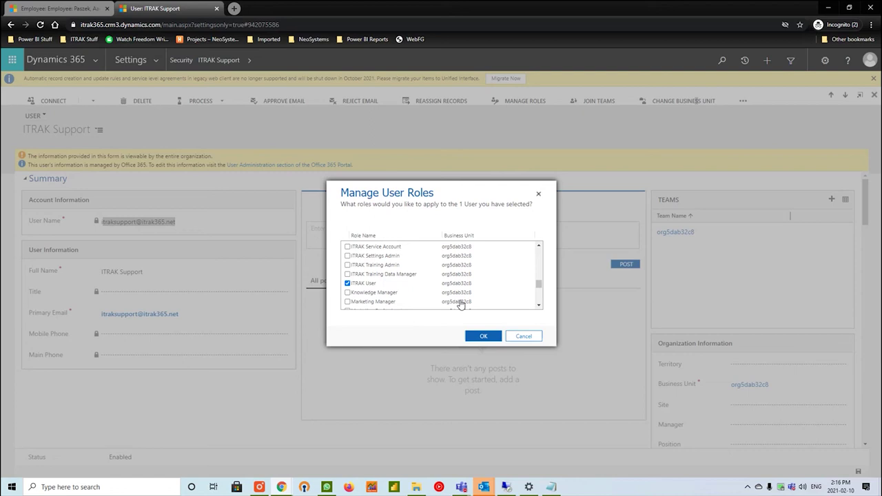
pyautogui.scroll(4, 455, 298)
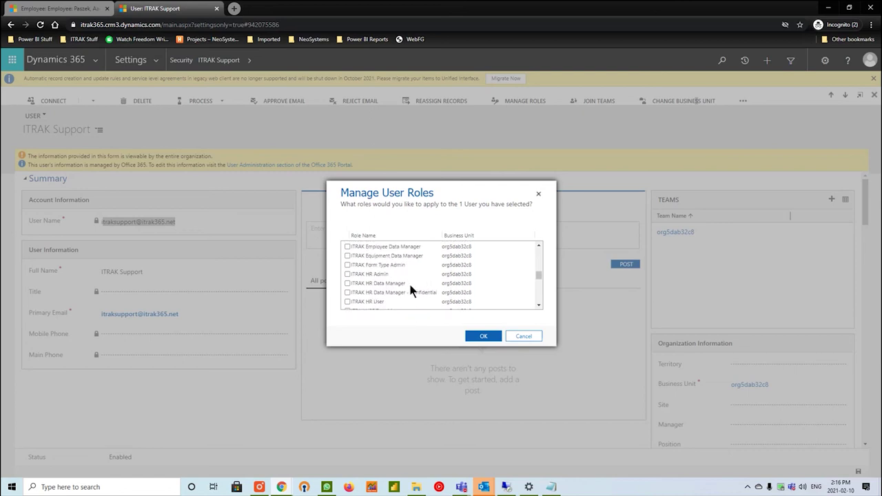
pyautogui.scroll(-4, 414, 281)
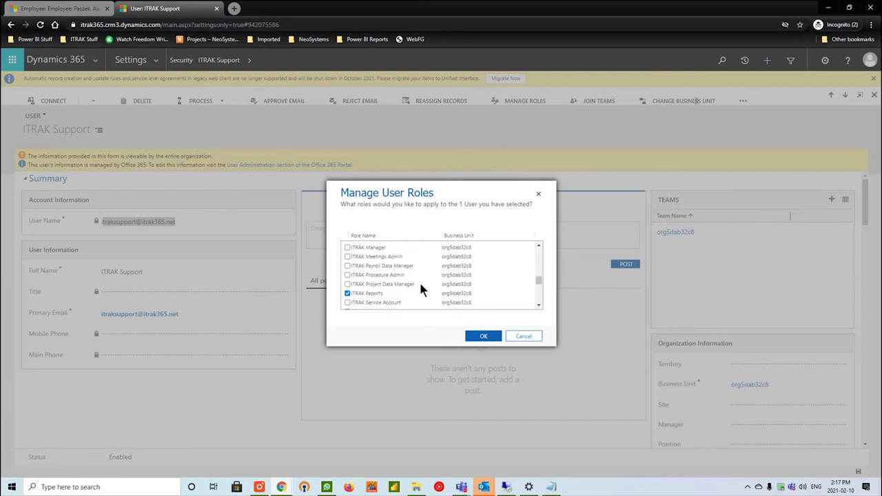
pyautogui.scroll(3, 413, 280)
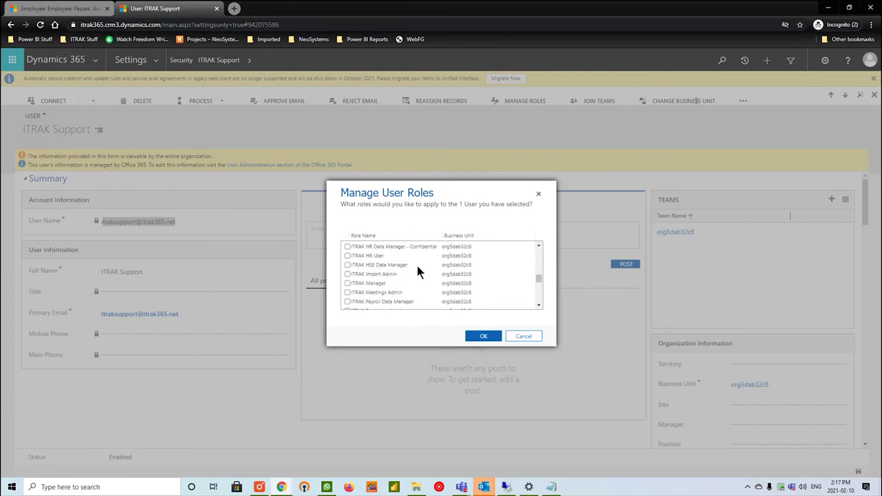
pyautogui.click(483, 337)
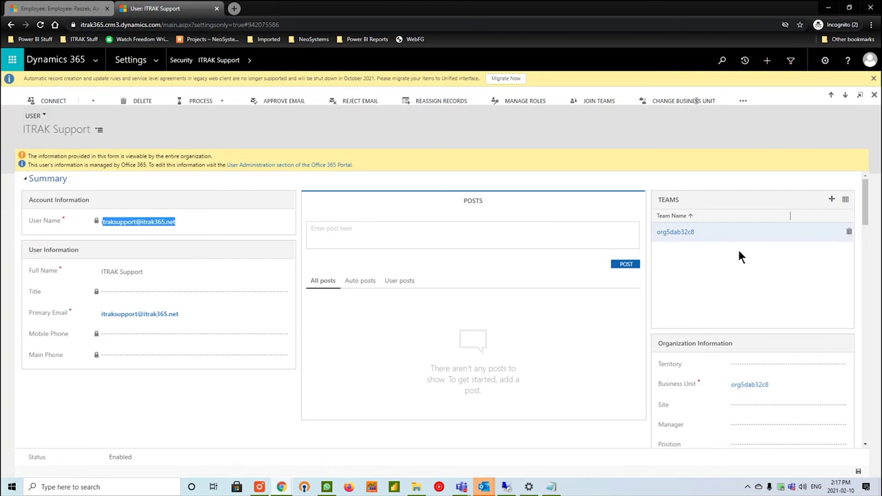
# Browse the teams available to add to ITRAK Support, then dismiss the lookup without adding one.
pyautogui.click(832, 204)
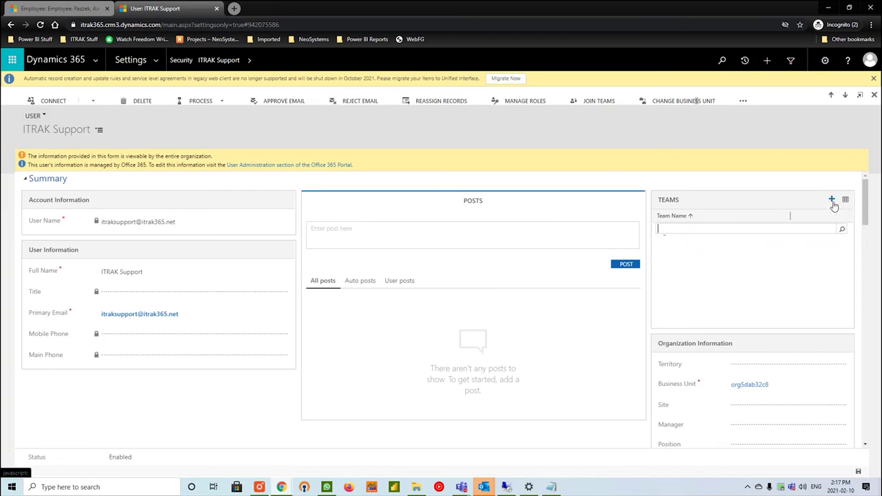
pyautogui.click(841, 230)
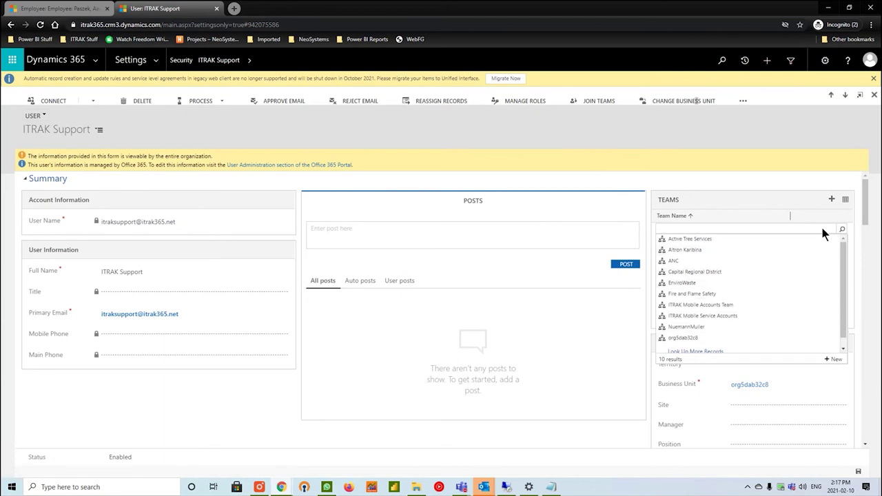
pyautogui.click(842, 228)
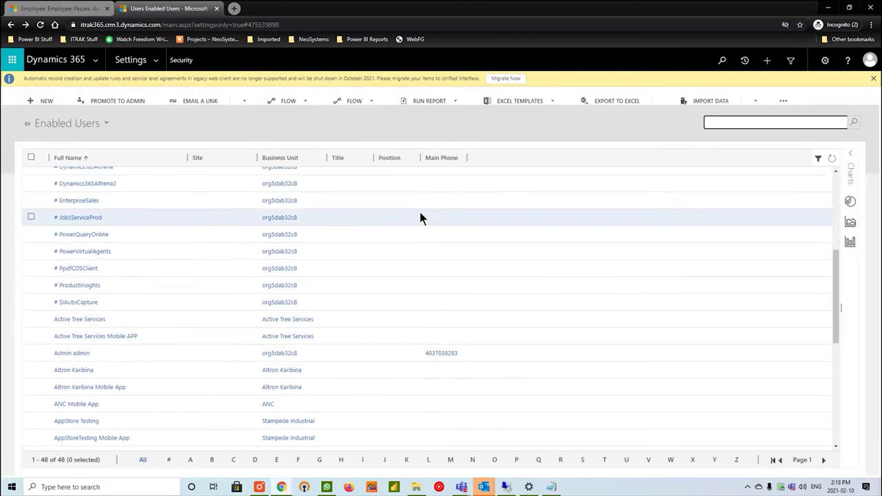
pyautogui.scroll(-5, 413, 241)
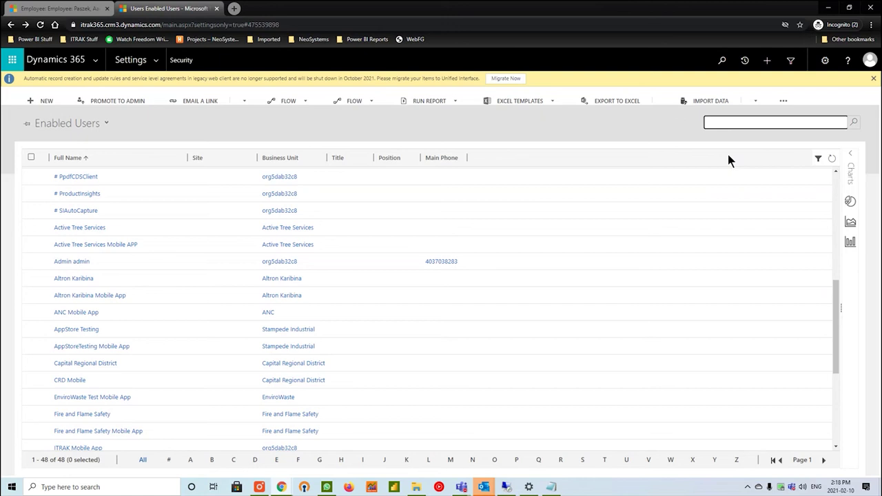
pyautogui.click(783, 122)
pyautogui.write('aaron')
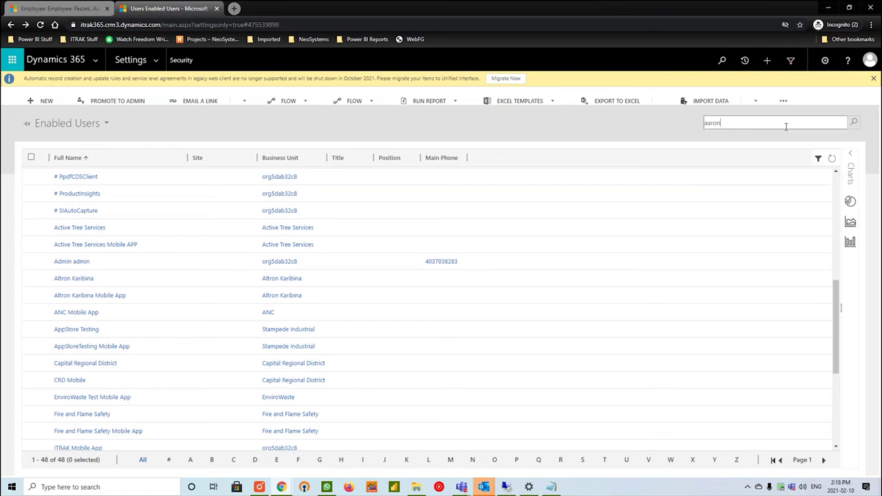
pyautogui.press('Return')
pyautogui.click(90, 124)
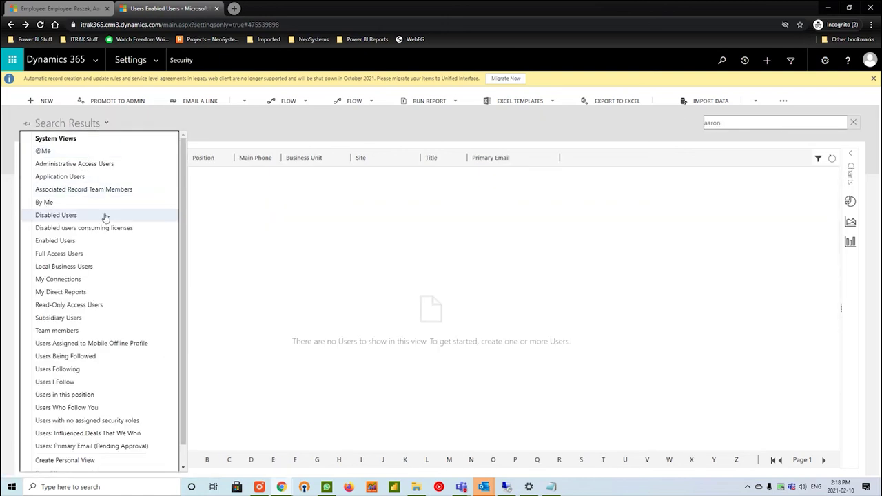
pyautogui.click(105, 218)
pyautogui.click(54, 121)
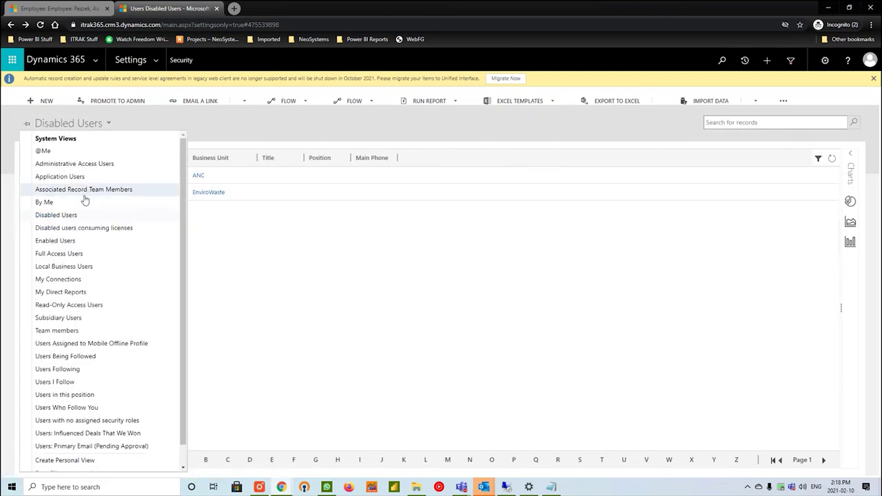
pyautogui.click(82, 242)
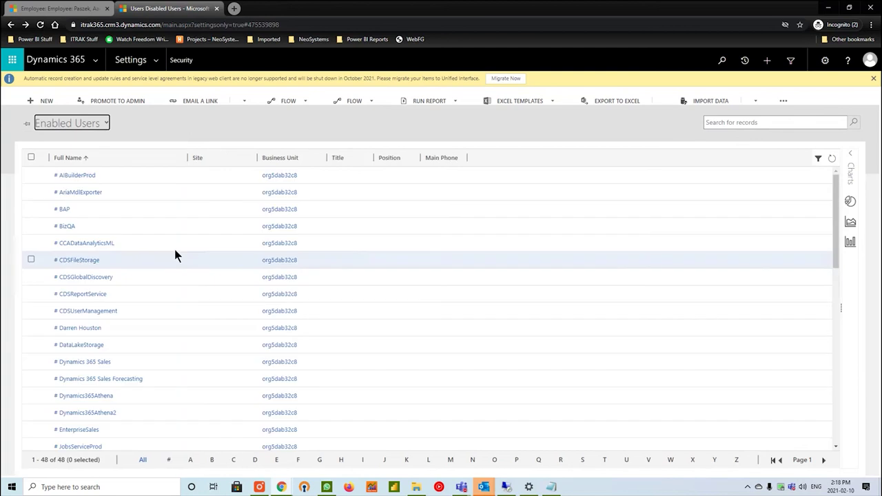
# Return to the new employee's record in the first browser tab.
pyautogui.click(58, 8)
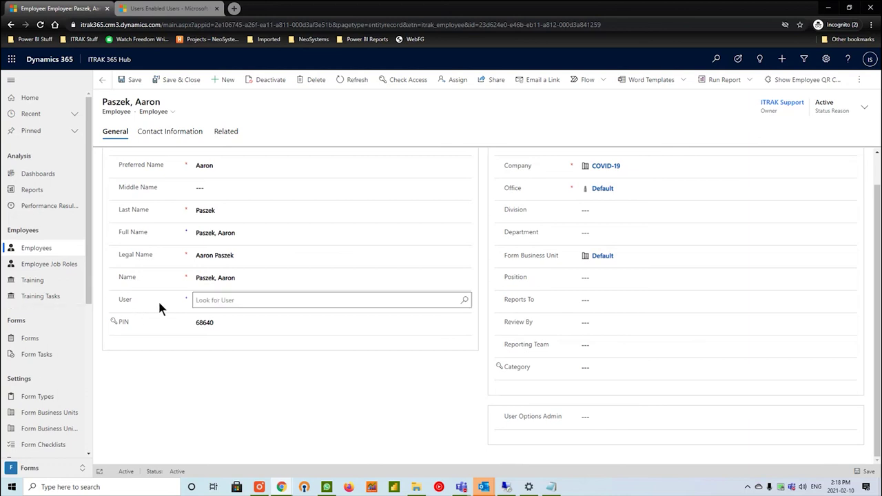
# Search Employees for 'itrak' and open the Support, ITRAK employee record.
pyautogui.click(53, 248)
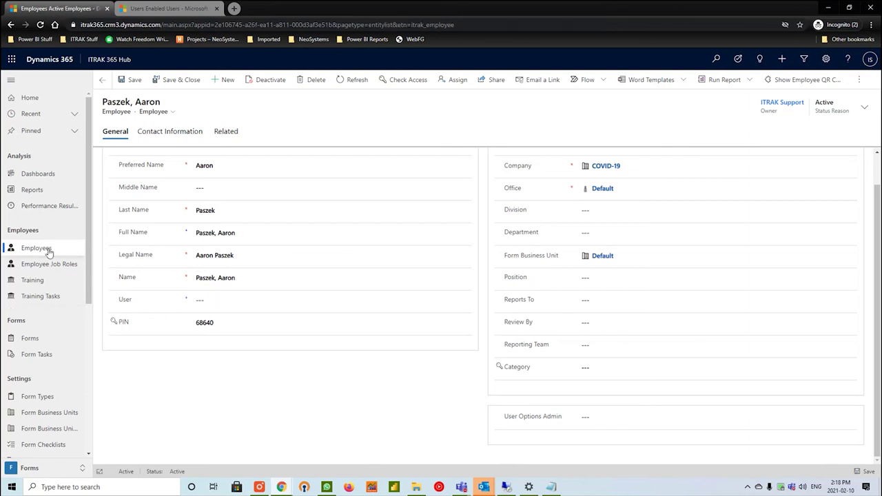
pyautogui.write('itrak')
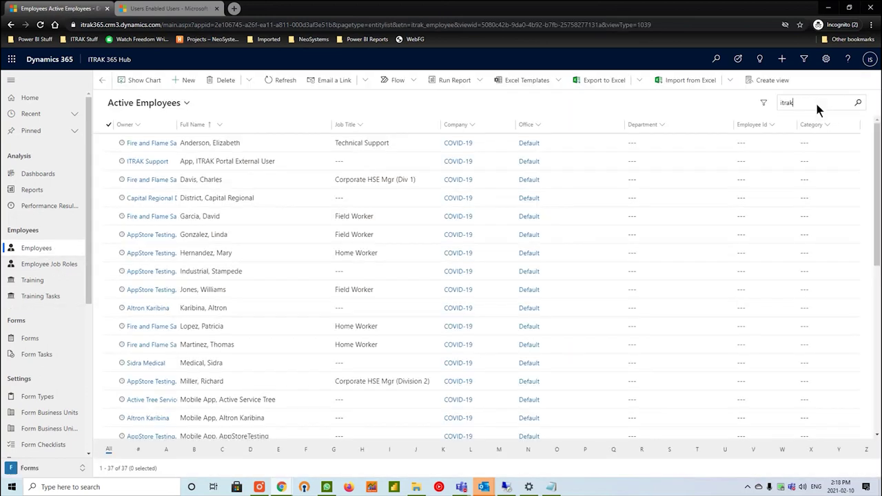
pyautogui.press('Return')
pyautogui.doubleClick(255, 164)
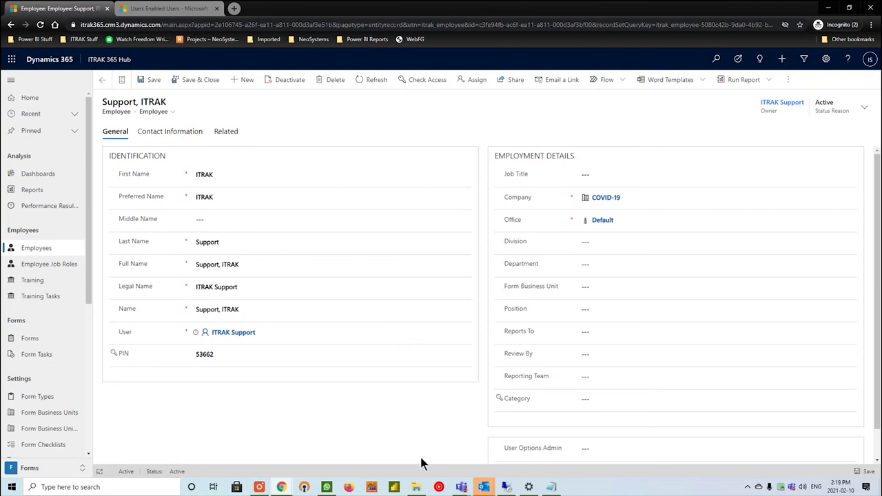
# Clear the User field and relink it to the ITRAK Support user.
pyautogui.click(266, 332)
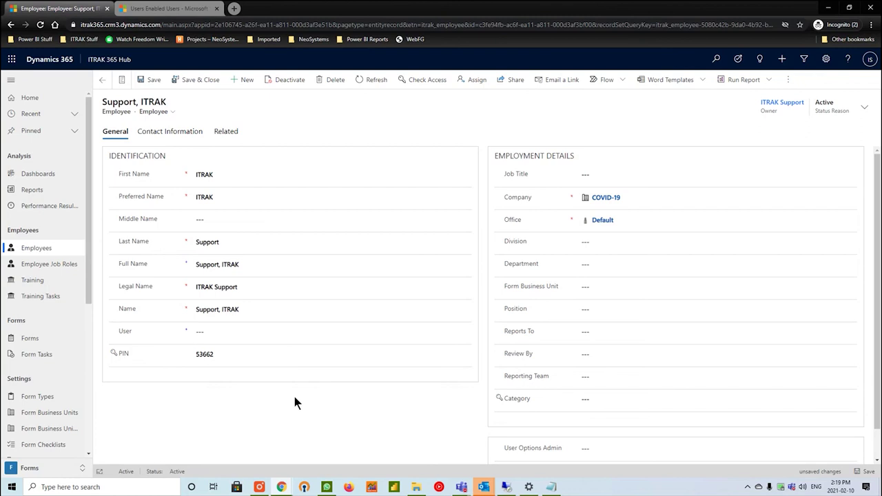
pyautogui.click(338, 330)
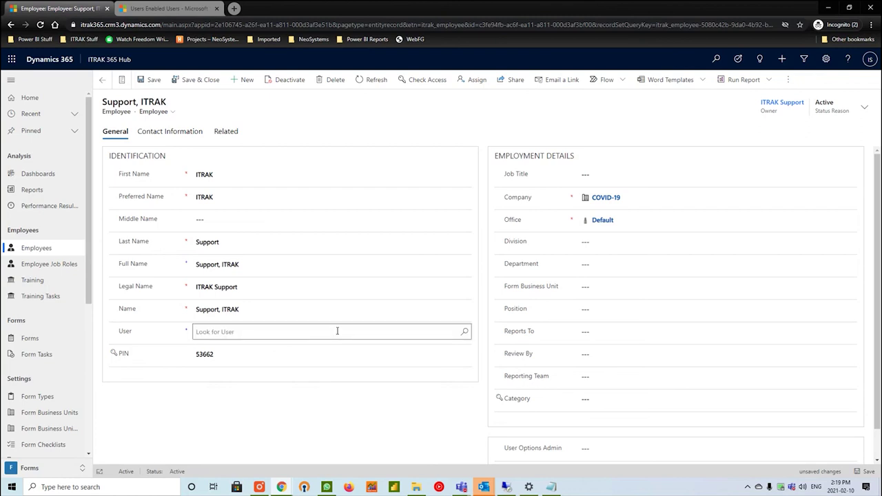
pyautogui.write('itrak')
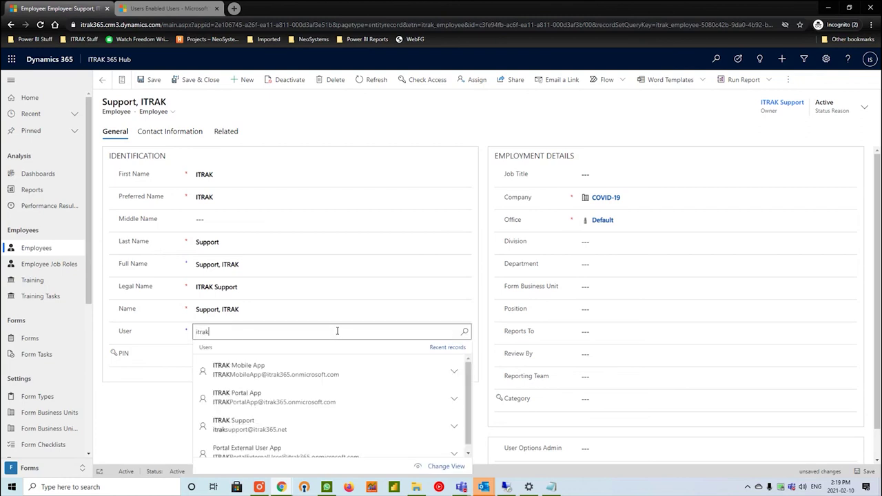
pyautogui.click(285, 425)
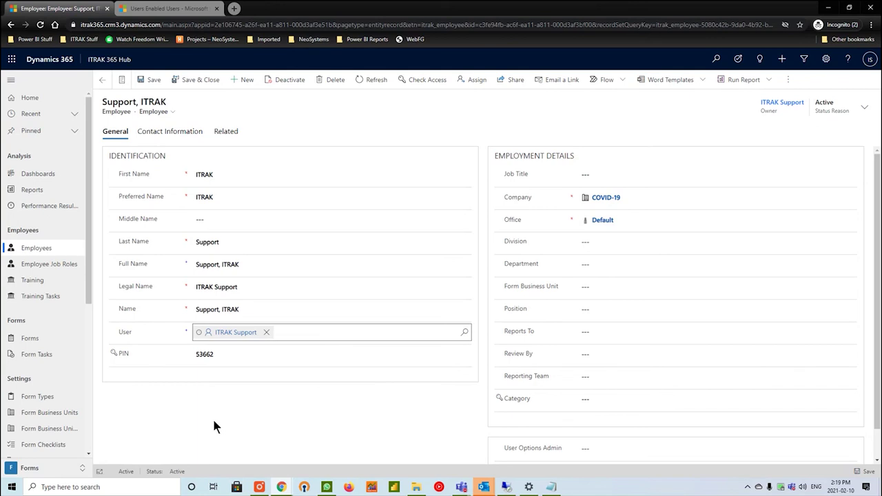
pyautogui.click(215, 487)
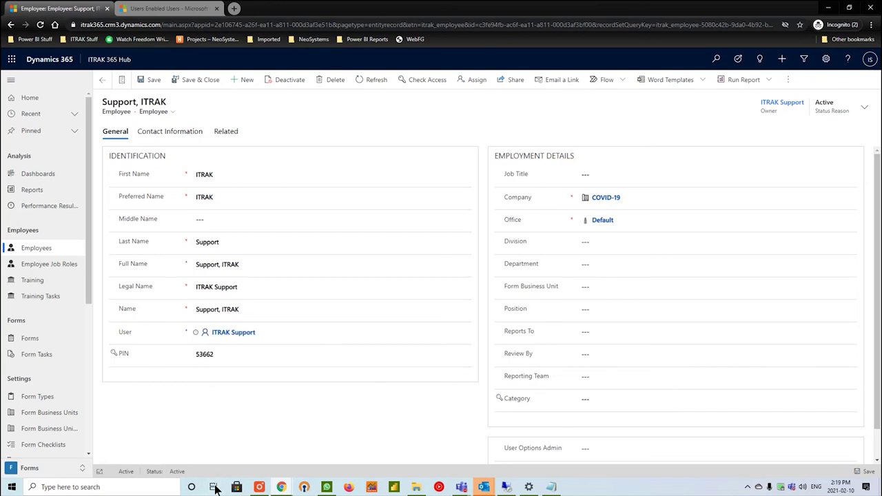
pyautogui.scroll(-1, 234, 433)
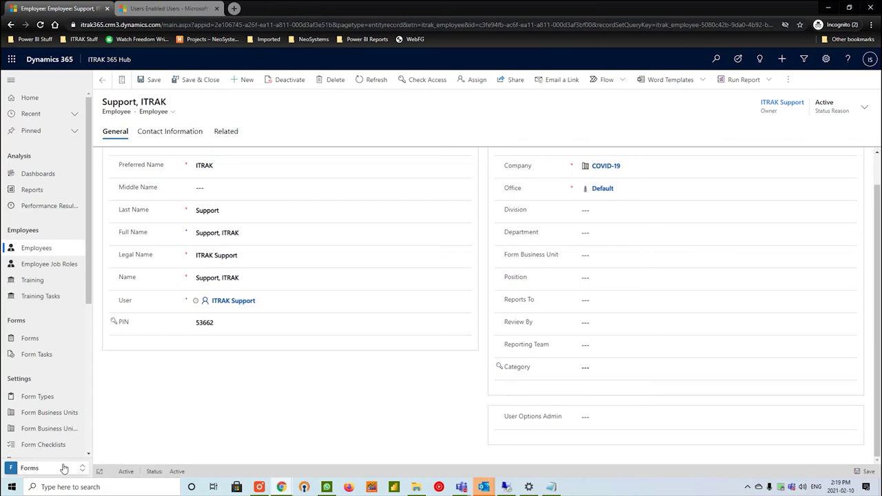
# Go to Settings > User Options - Admin and start a new record.
pyautogui.click(64, 469)
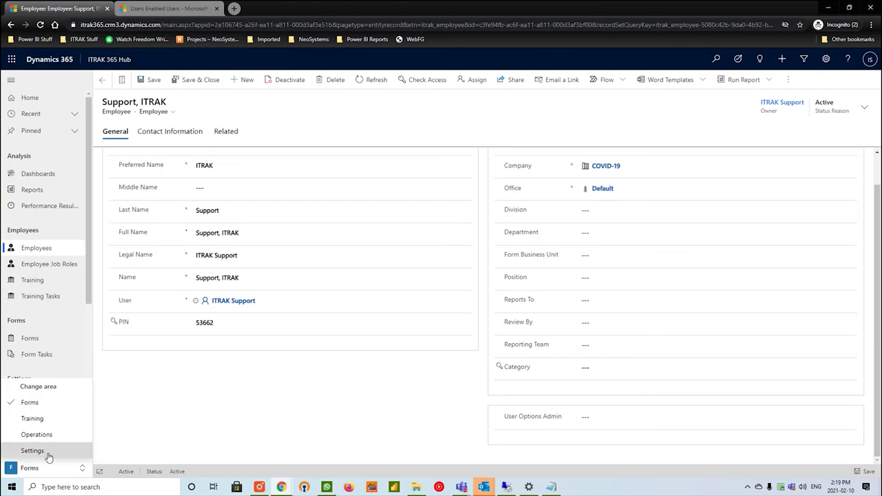
pyautogui.click(32, 451)
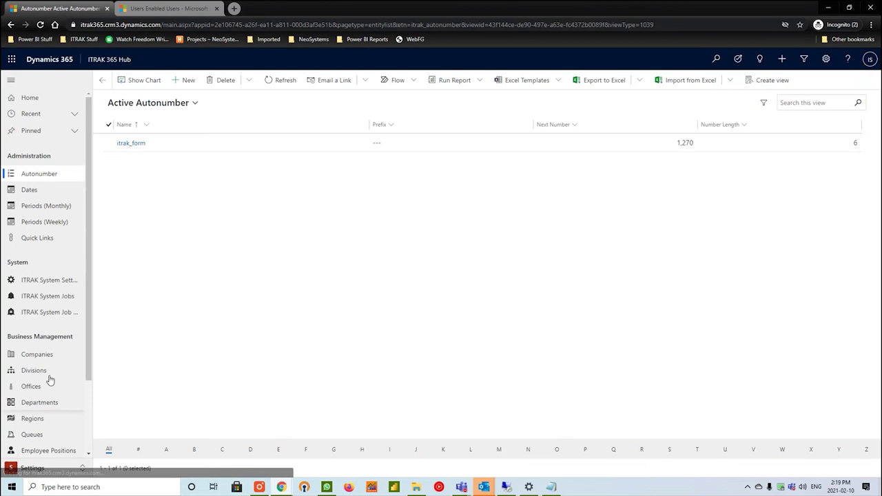
pyautogui.scroll(-2, 40, 242)
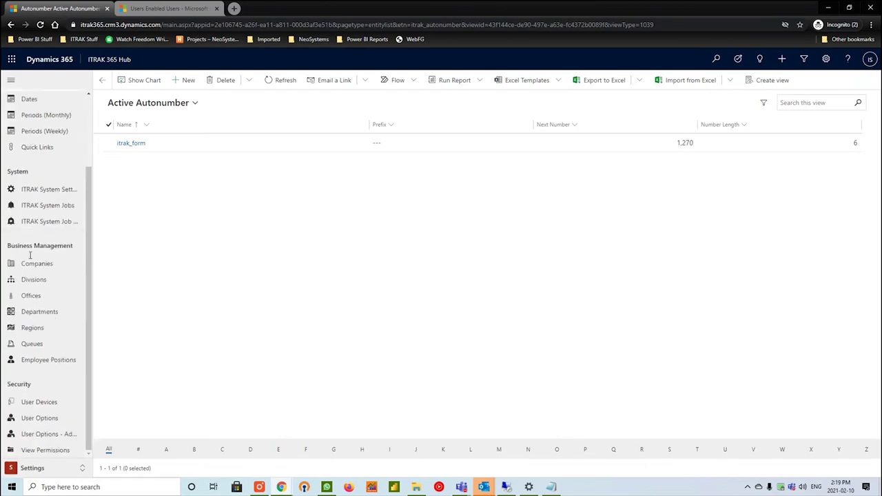
pyautogui.click(51, 436)
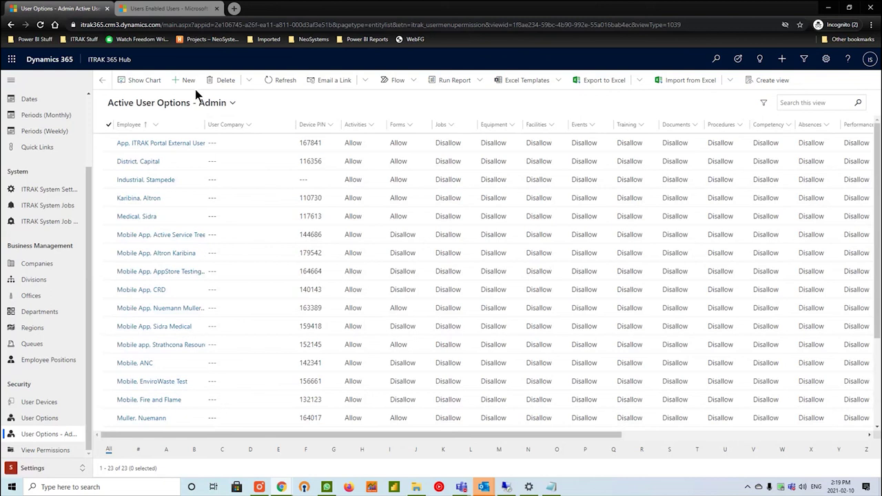
pyautogui.scroll(-2, 200, 214)
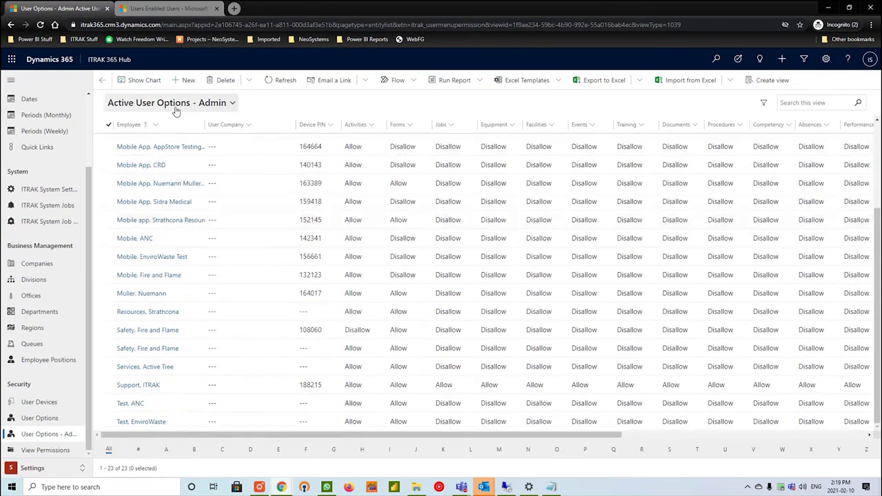
pyautogui.click(183, 81)
# Set the record's Employee to the new employee and User Company to COVID-19.
pyautogui.click(238, 163)
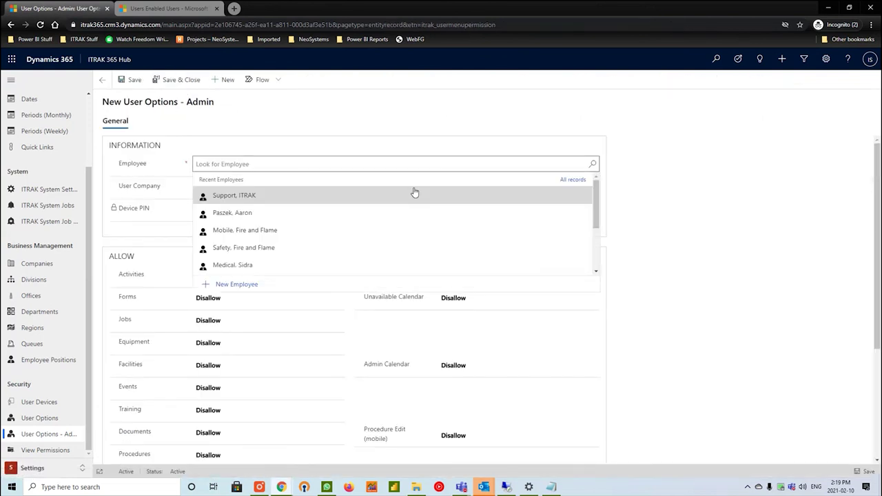
pyautogui.write('aaron')
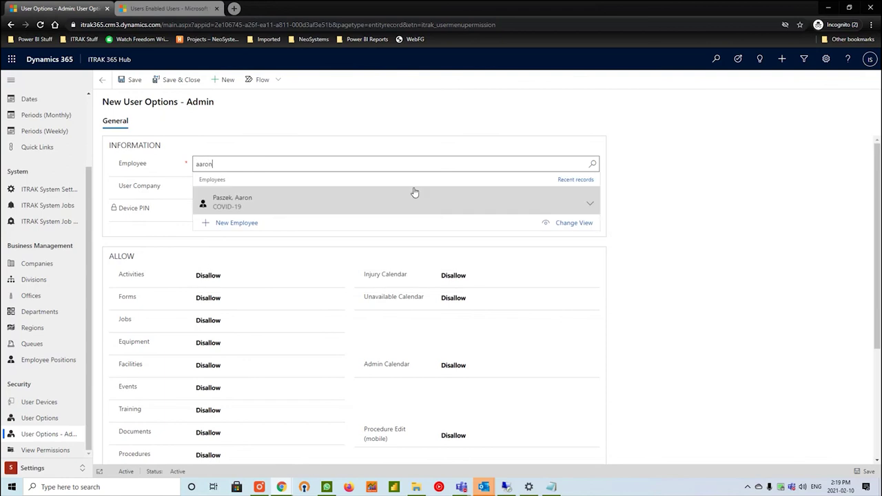
pyautogui.click(414, 194)
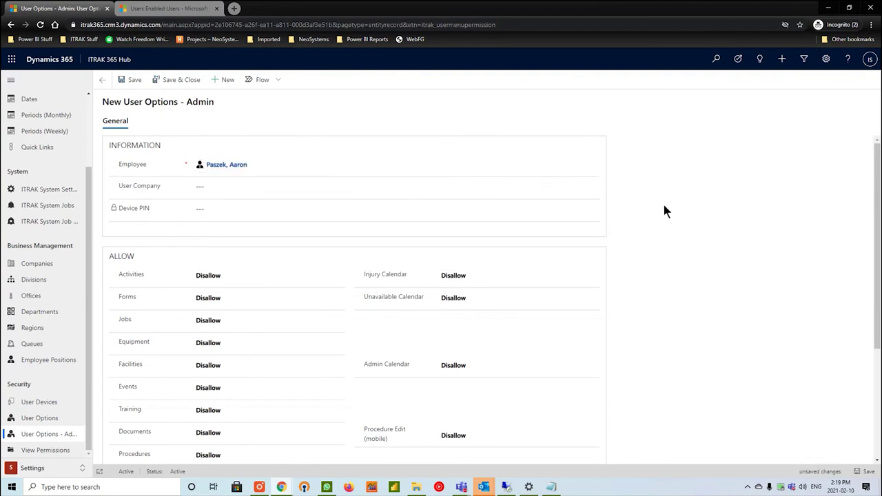
pyautogui.click(384, 186)
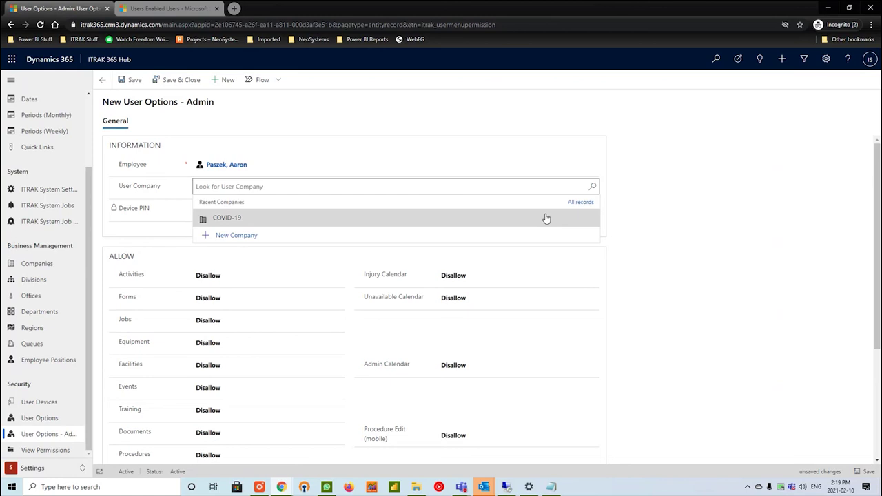
pyautogui.click(546, 218)
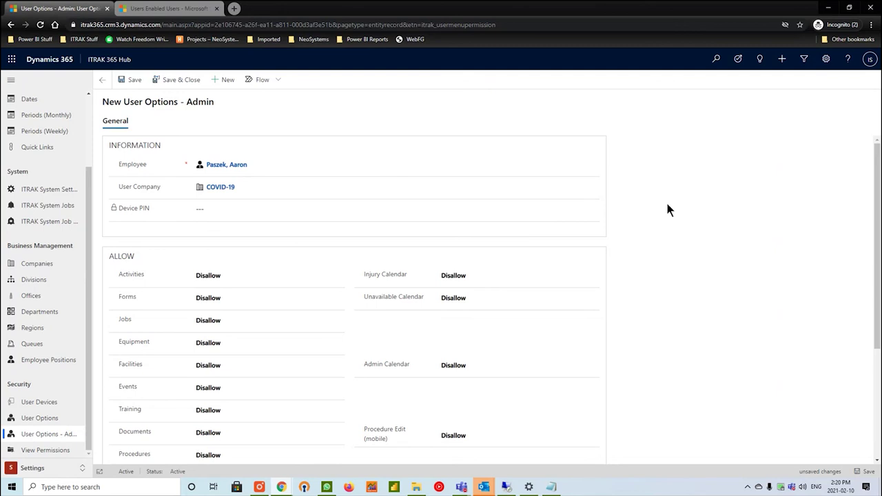
pyautogui.scroll(-2, 434, 256)
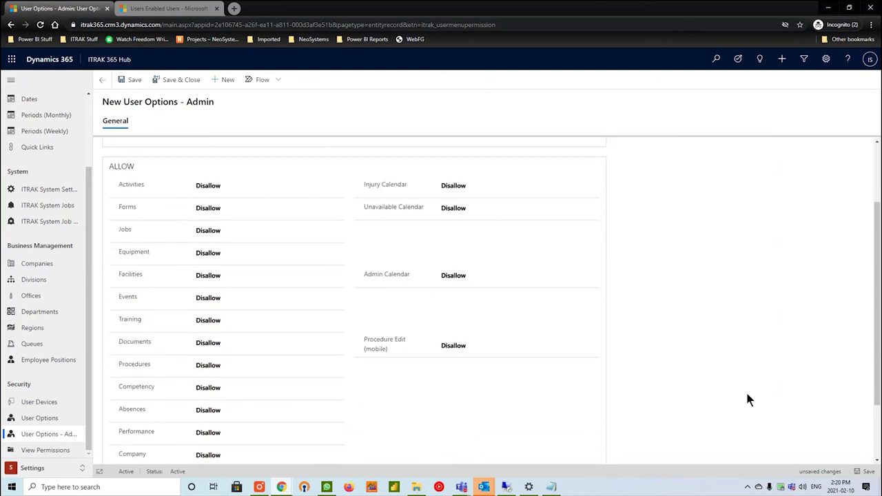
# Allow Forms, Activities, Documents, Procedures, Competency, Training, Events, Facilities and Performance.
pyautogui.click(285, 211)
pyautogui.click(273, 188)
pyautogui.click(277, 342)
pyautogui.scroll(-1, 352, 409)
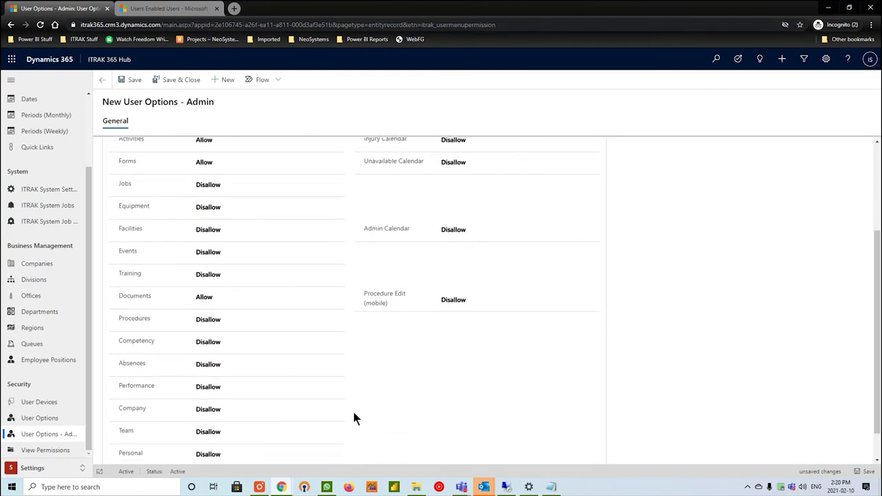
pyautogui.click(258, 345)
pyautogui.click(257, 323)
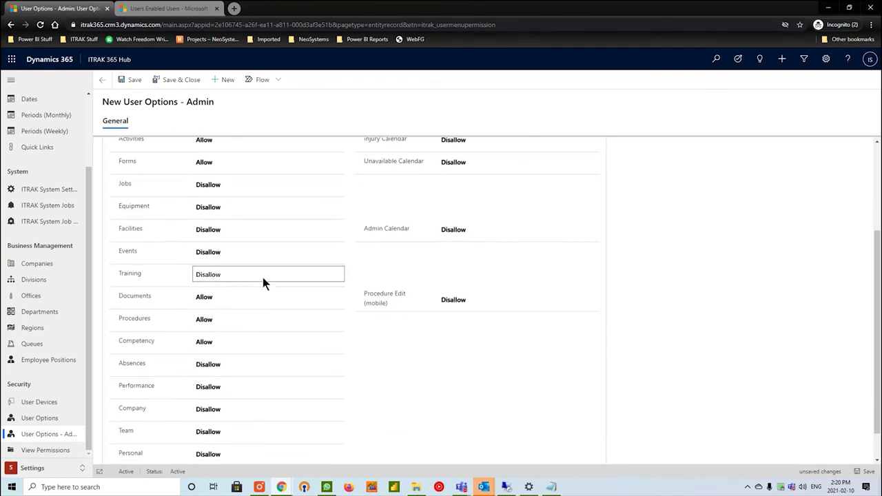
pyautogui.click(263, 276)
pyautogui.click(261, 252)
pyautogui.click(261, 230)
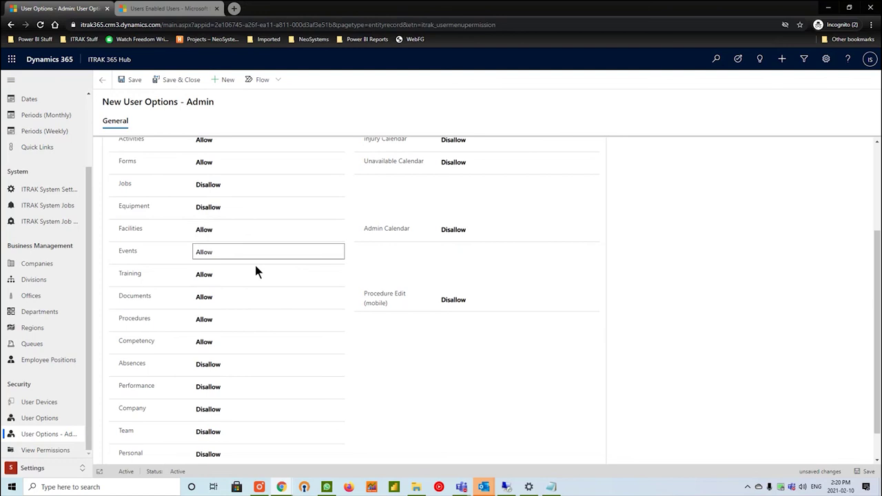
pyautogui.click(263, 389)
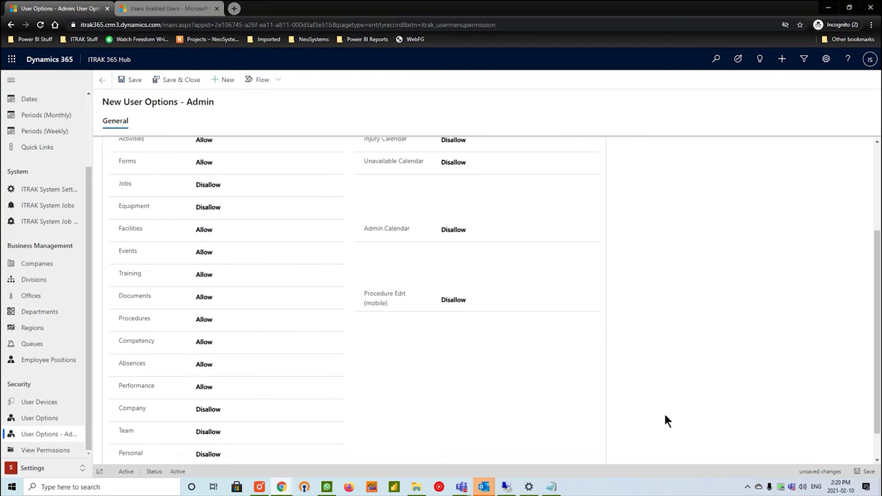
pyautogui.scroll(3, 664, 420)
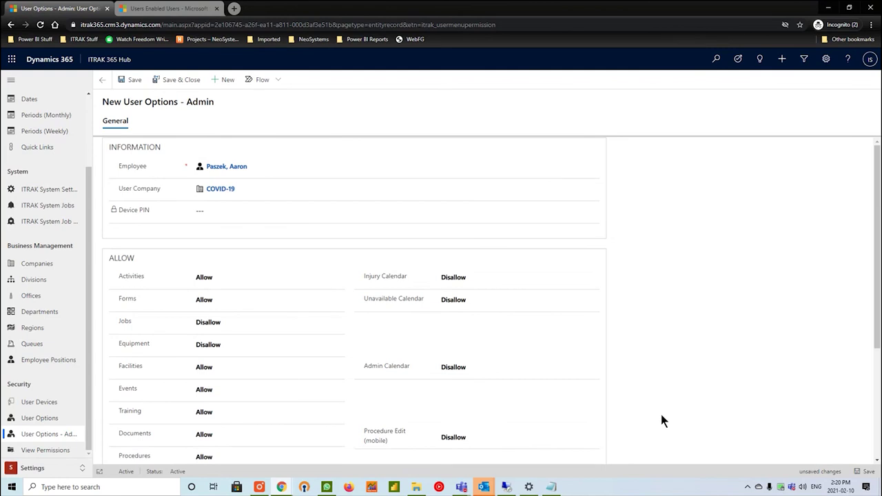
pyautogui.scroll(-1, 548, 399)
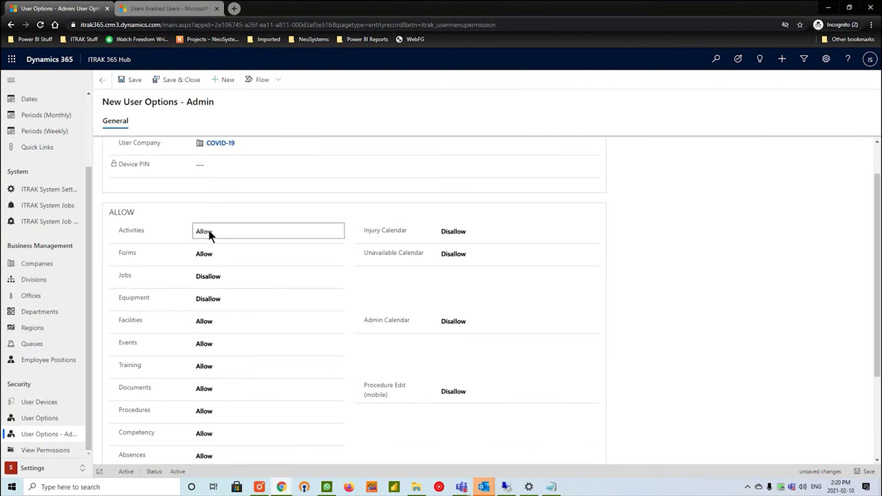
pyautogui.scroll(-2, 686, 385)
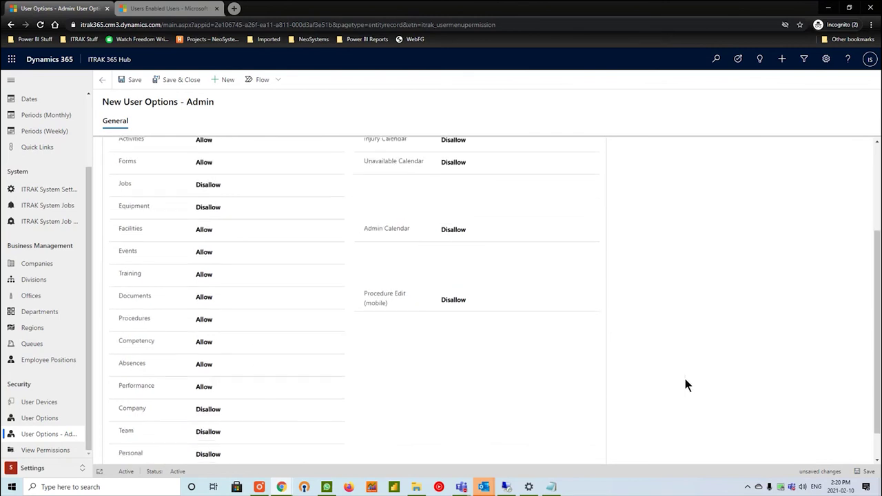
# Save the new User Options - Admin record.
pyautogui.click(865, 472)
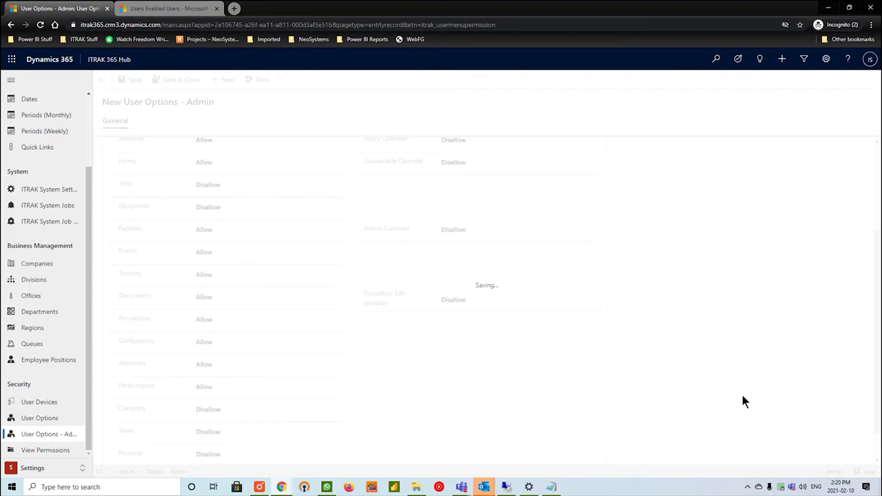
pyautogui.scroll(3, 743, 402)
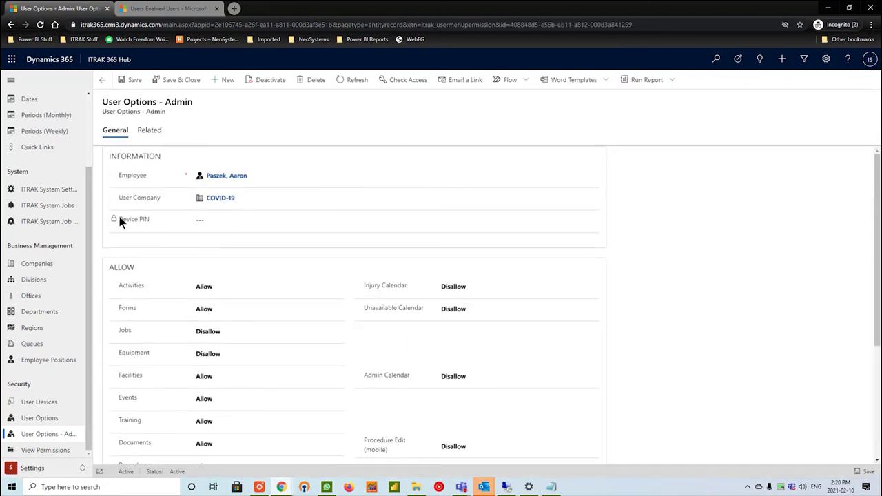
pyautogui.click(210, 224)
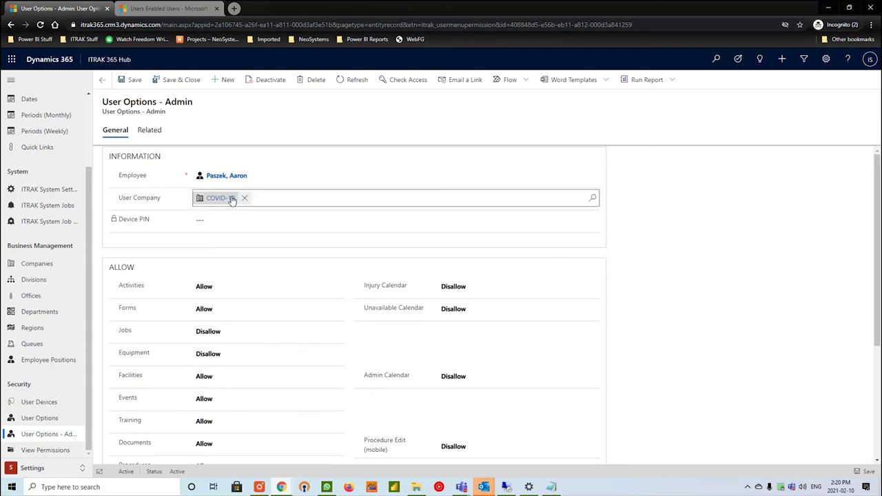
# Open the linked employee record and review its contact information and company email address.
pyautogui.click(213, 175)
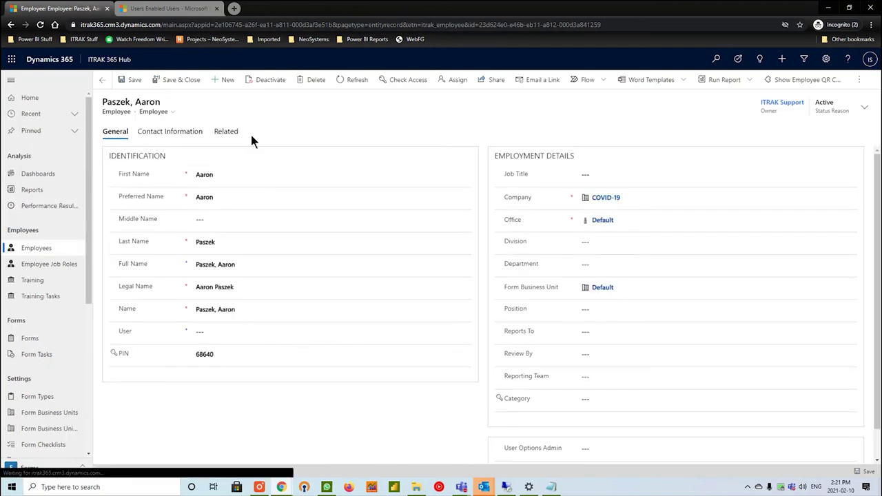
pyautogui.click(199, 131)
pyautogui.moveTo(274, 226); pyautogui.dragTo(192, 230)
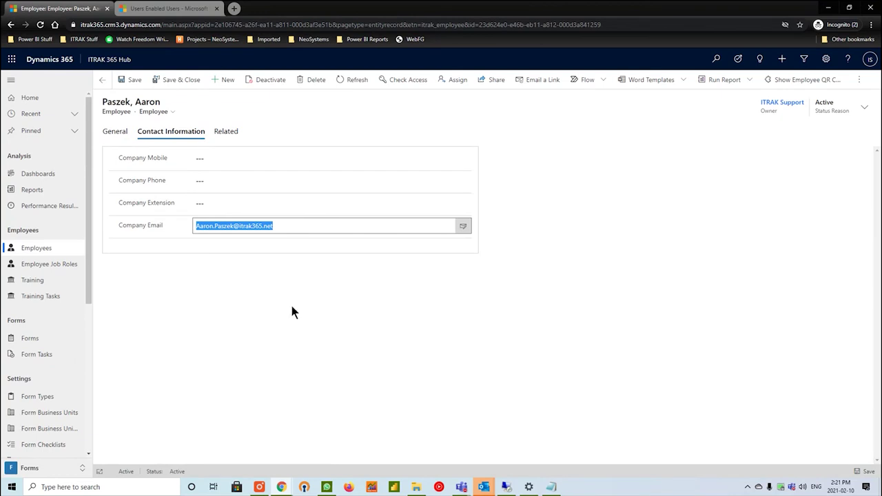
pyautogui.click(109, 135)
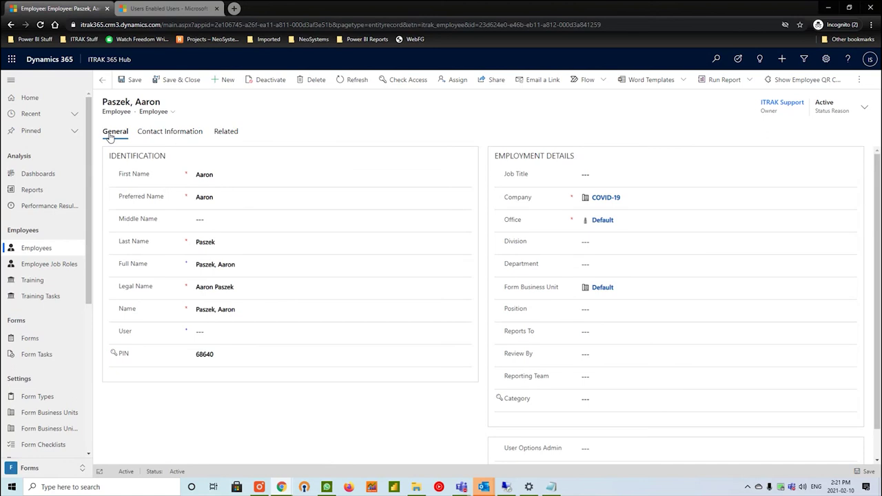
# Check the employee's PIN value on the General tab, leaving it unchanged.
pyautogui.rightClick(111, 137)
pyautogui.click(308, 382)
pyautogui.click(218, 356)
pyautogui.click(218, 388)
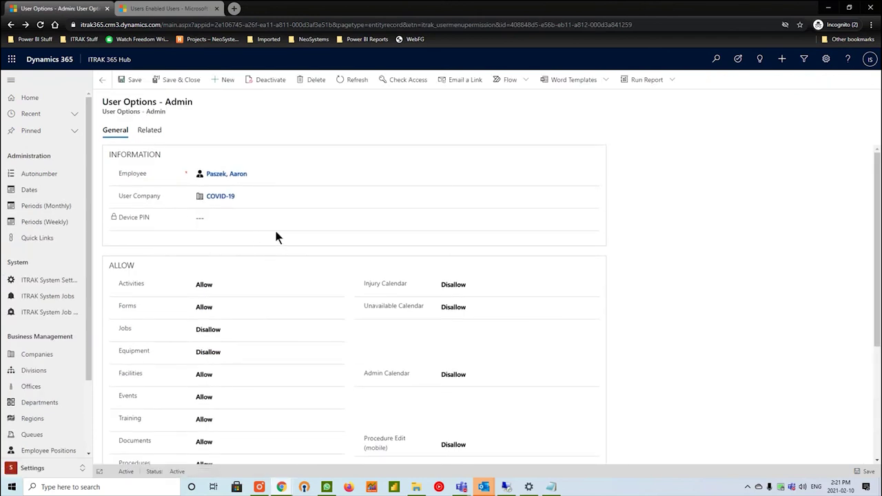
# Confirm the employee's Related > User Options - Admin list shows the new record, then return to General.
pyautogui.click(230, 178)
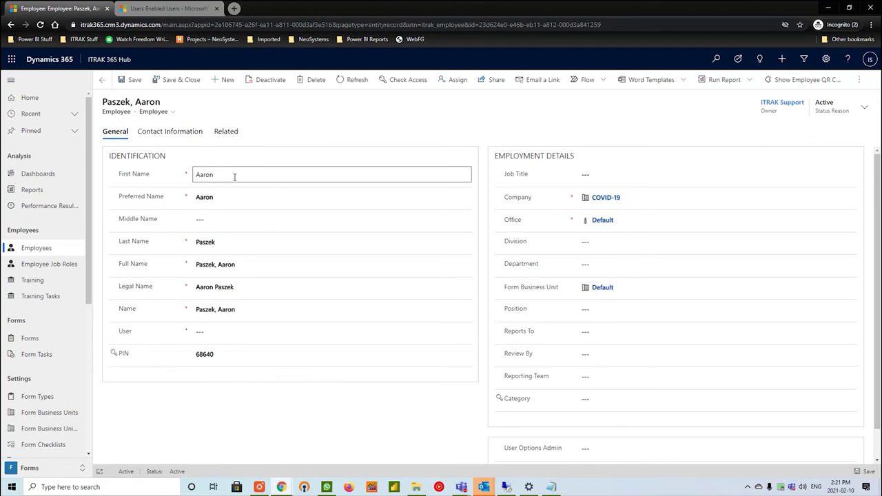
pyautogui.scroll(-1, 524, 386)
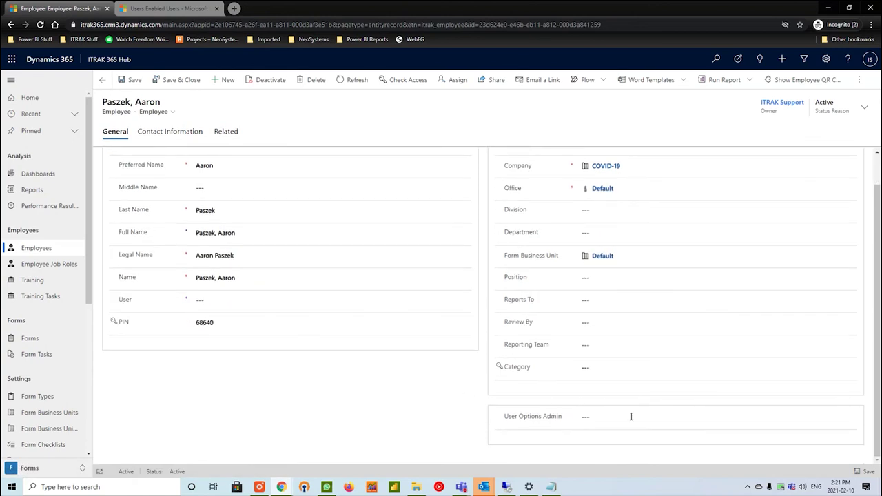
pyautogui.scroll(1, 285, 319)
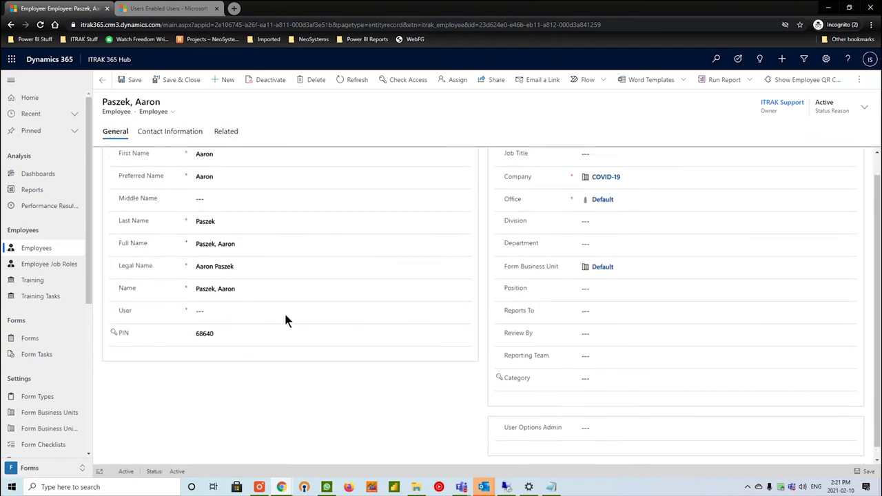
pyautogui.click(226, 133)
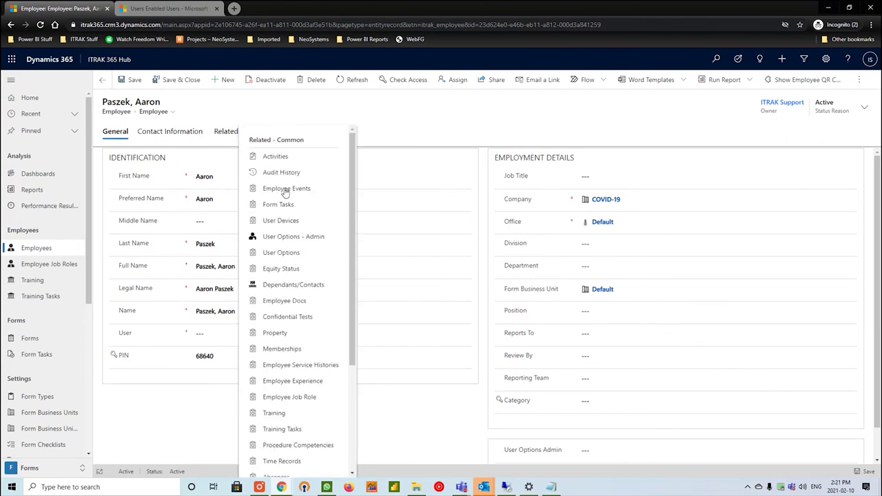
pyautogui.click(302, 239)
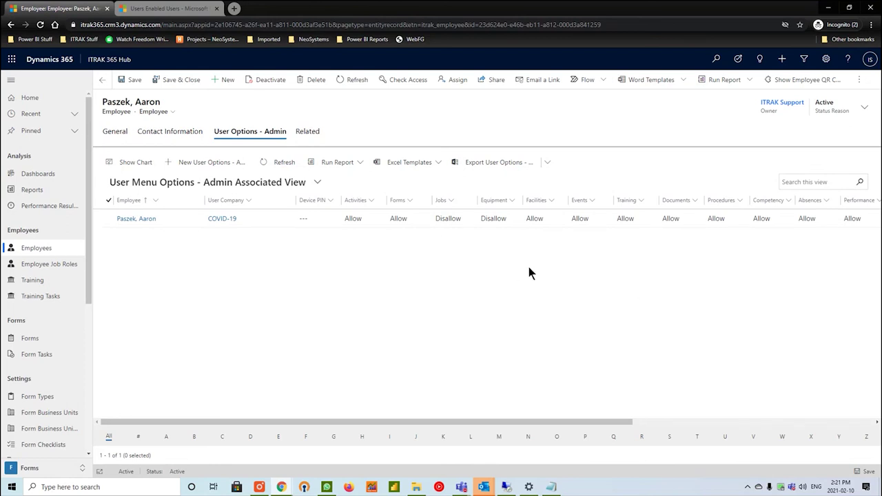
pyautogui.click(107, 133)
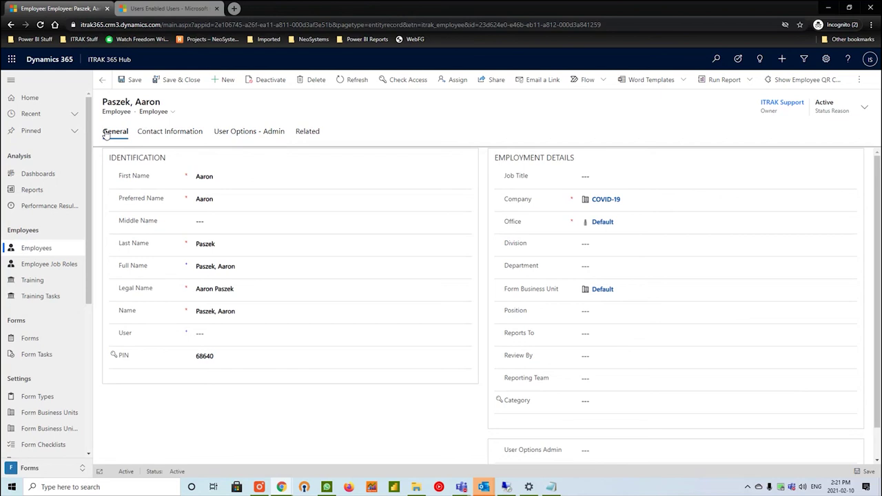
# Search the User lookup by the employee's name, link the matching user account, and save.
pyautogui.click(260, 333)
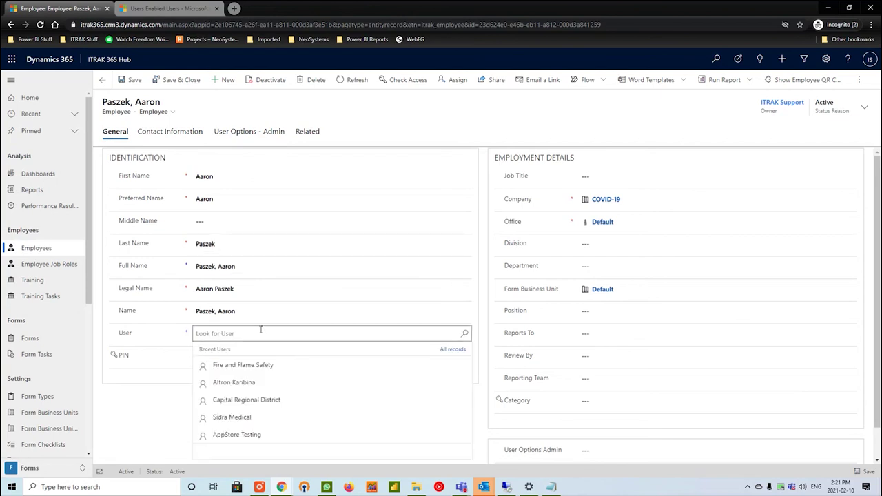
pyautogui.write('aaron')
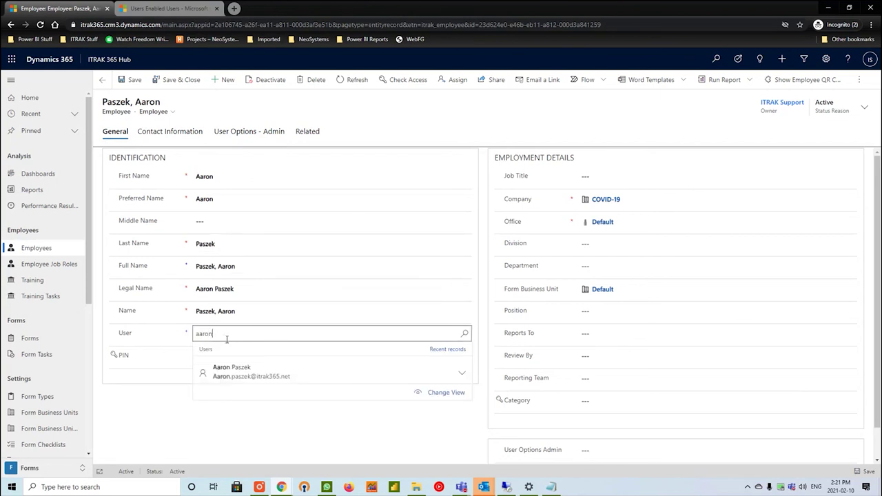
pyautogui.click(274, 380)
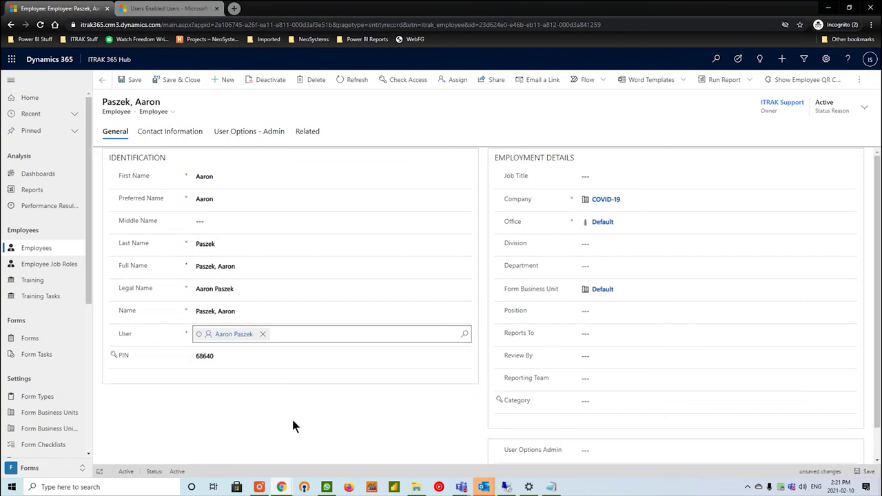
pyautogui.hotkey('ctrl', 's')
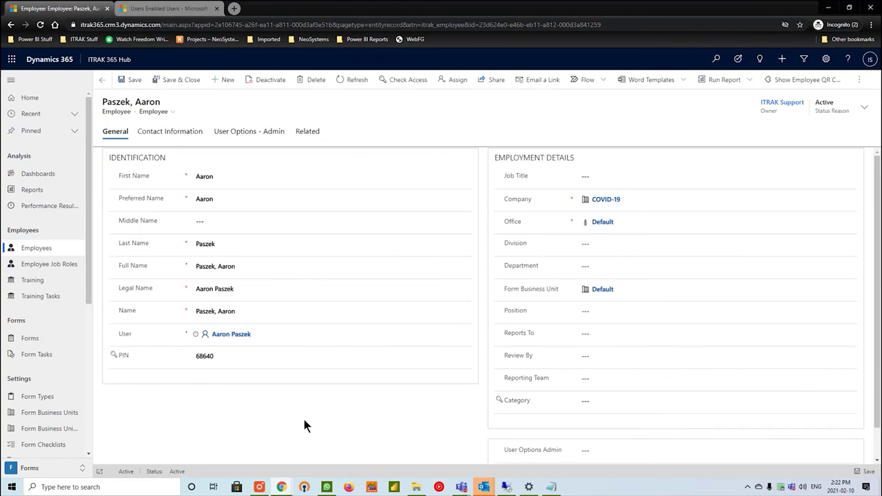
# Find the employee's user under Enabled Users and assign the ITRAK User security role.
pyautogui.click(179, 8)
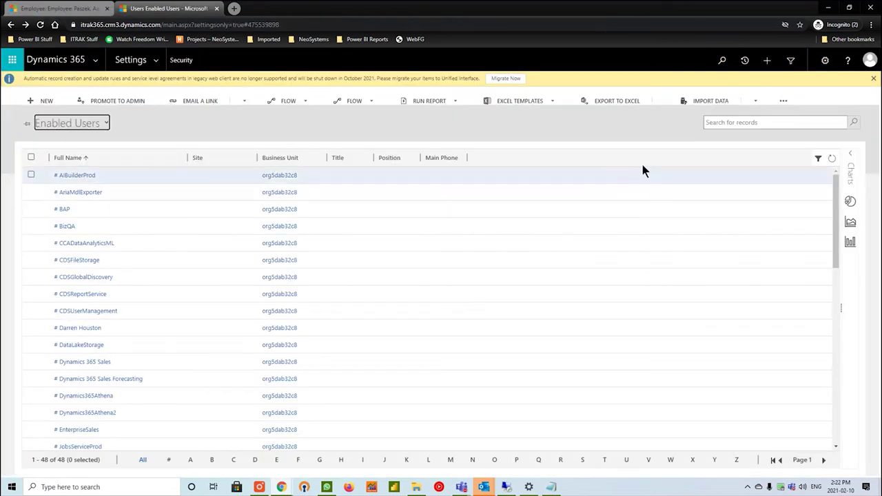
pyautogui.click(787, 124)
pyautogui.write('aaron')
pyautogui.press('Return')
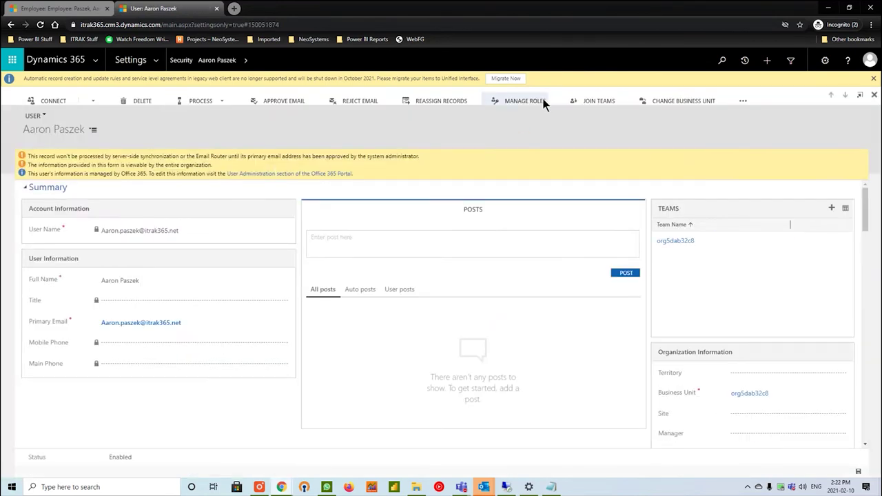
pyautogui.scroll(-2, 441, 279)
pyautogui.scroll(-5, 426, 283)
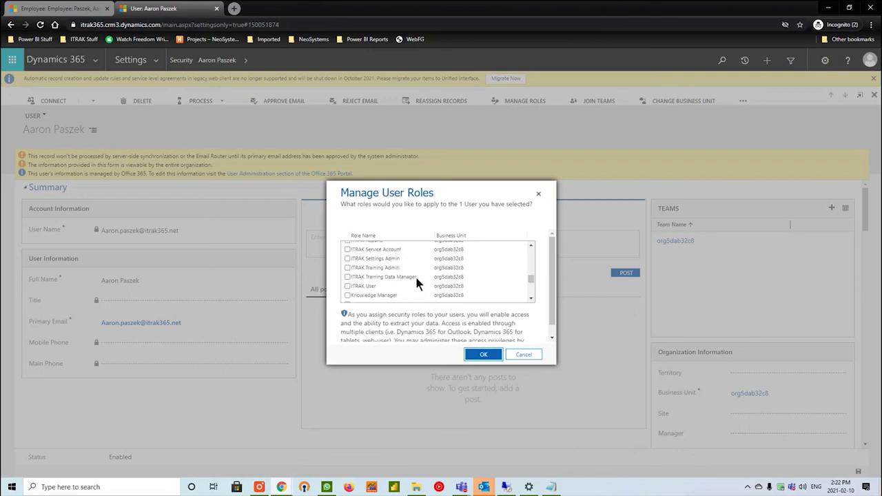
pyautogui.click(366, 283)
pyautogui.click(483, 354)
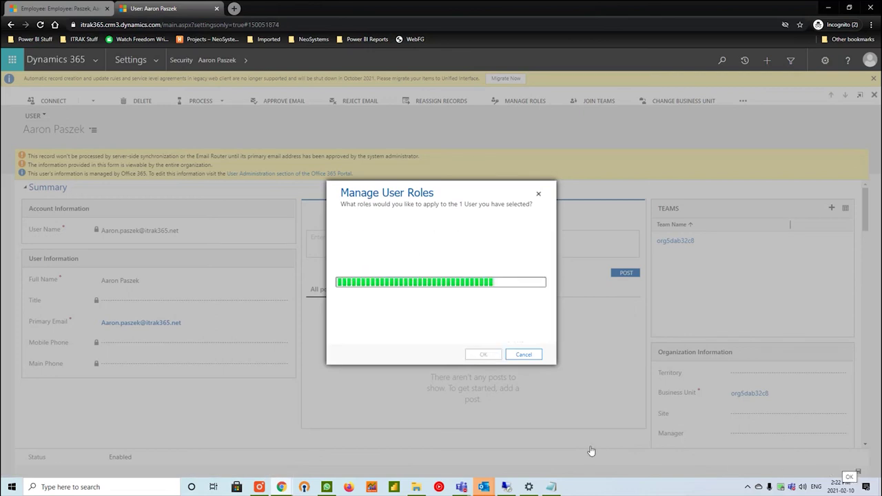